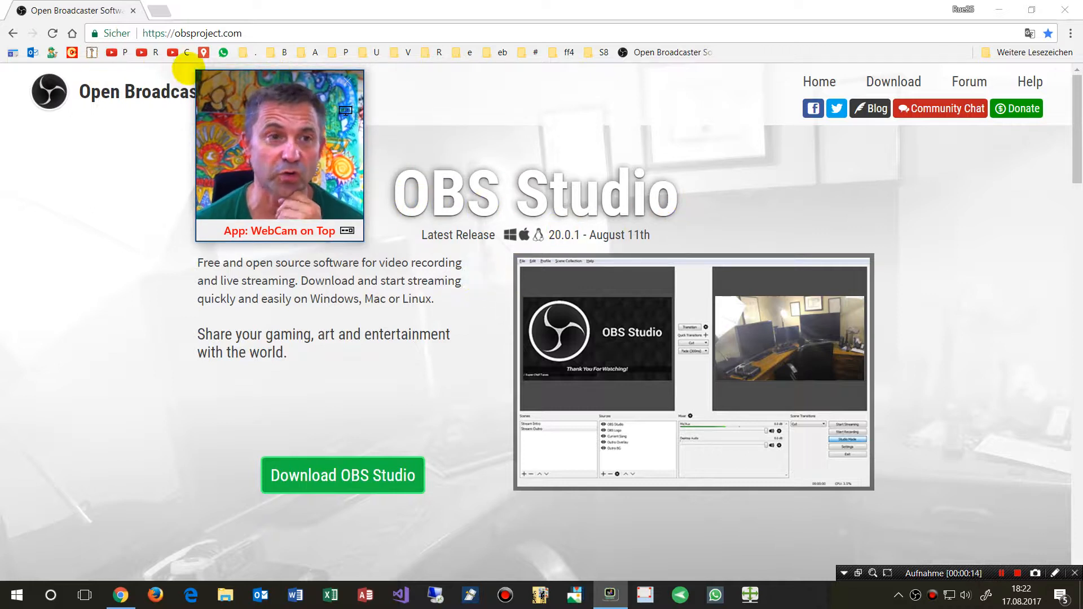
pyautogui.moveTo(195, 73); pyautogui.dragTo(933, 137)
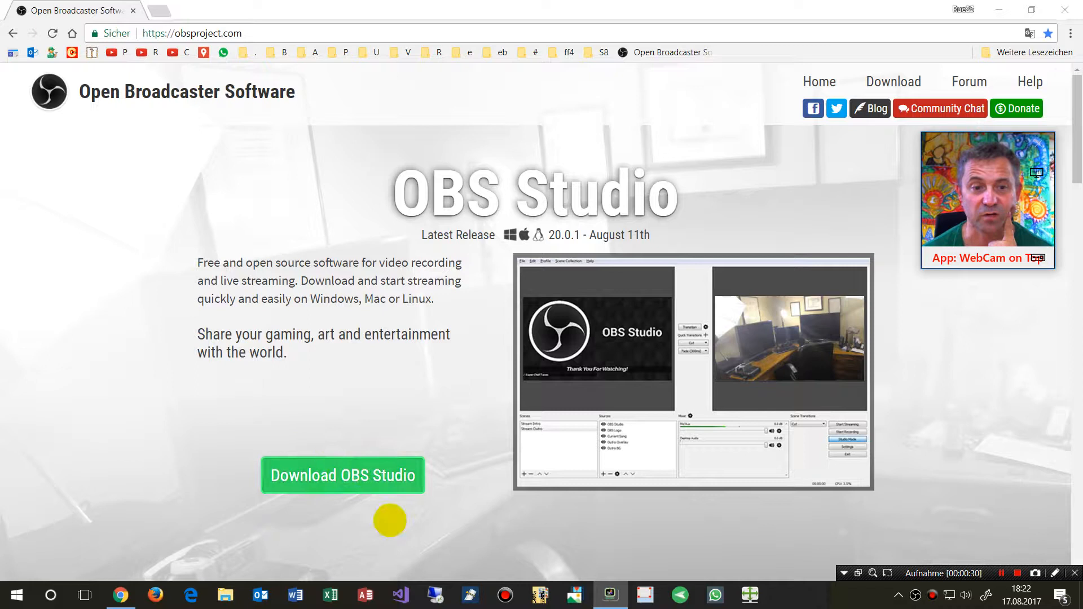
# Start downloading the Windows 7+ OBS Studio installer from obsproject.com, then cancel the download
pyautogui.click(189, 33)
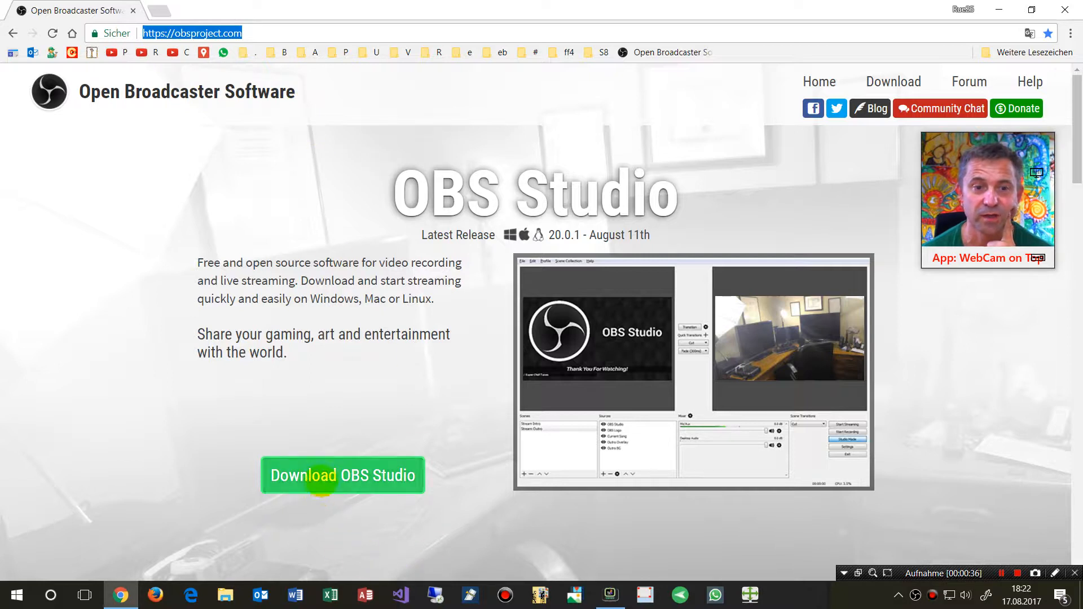
pyautogui.click(313, 475)
pyautogui.scroll(-4, 386, 496)
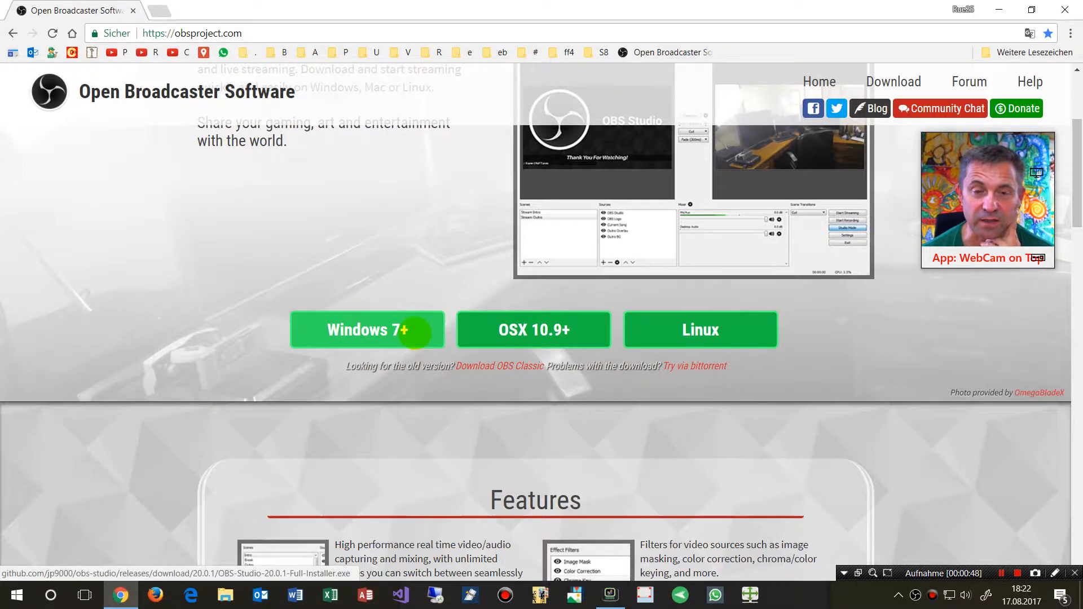
pyautogui.click(360, 330)
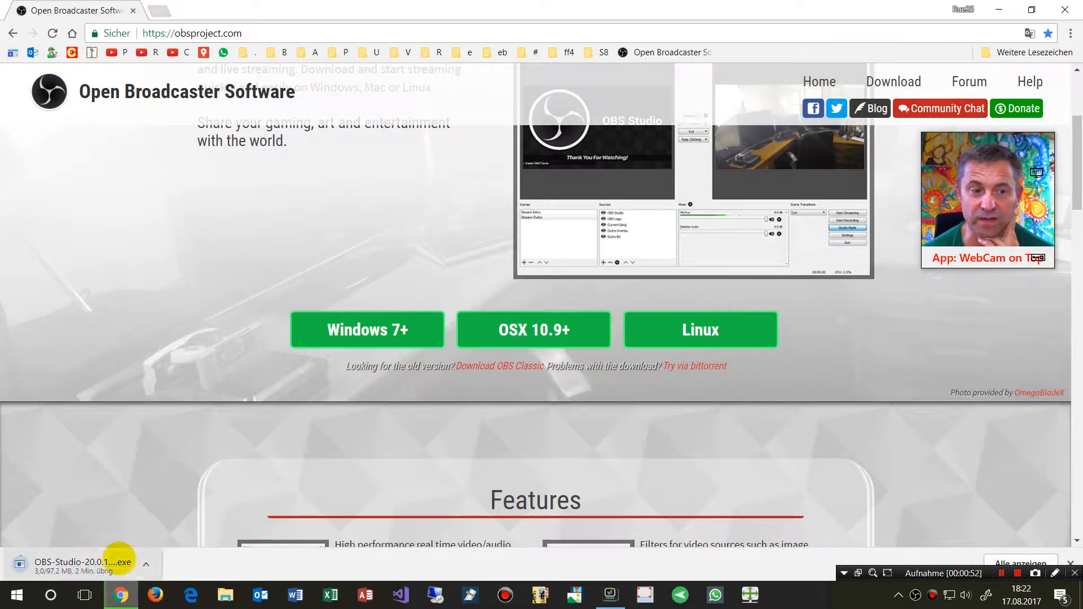
pyautogui.click(147, 566)
pyautogui.click(145, 537)
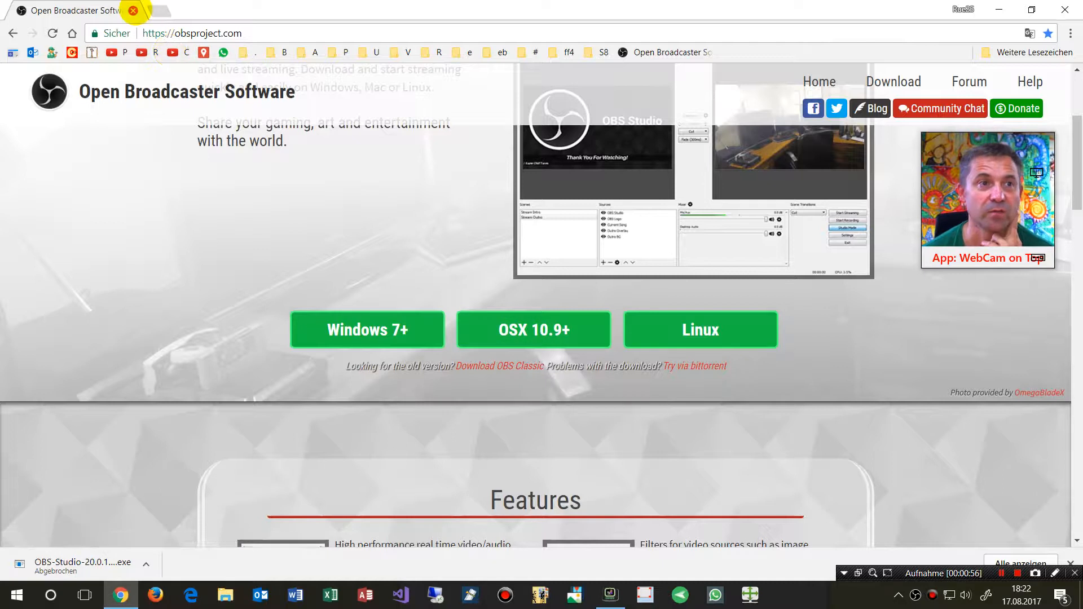
# Bring up the already running OBS Studio window from the desktop shortcut
pyautogui.press('super+d')
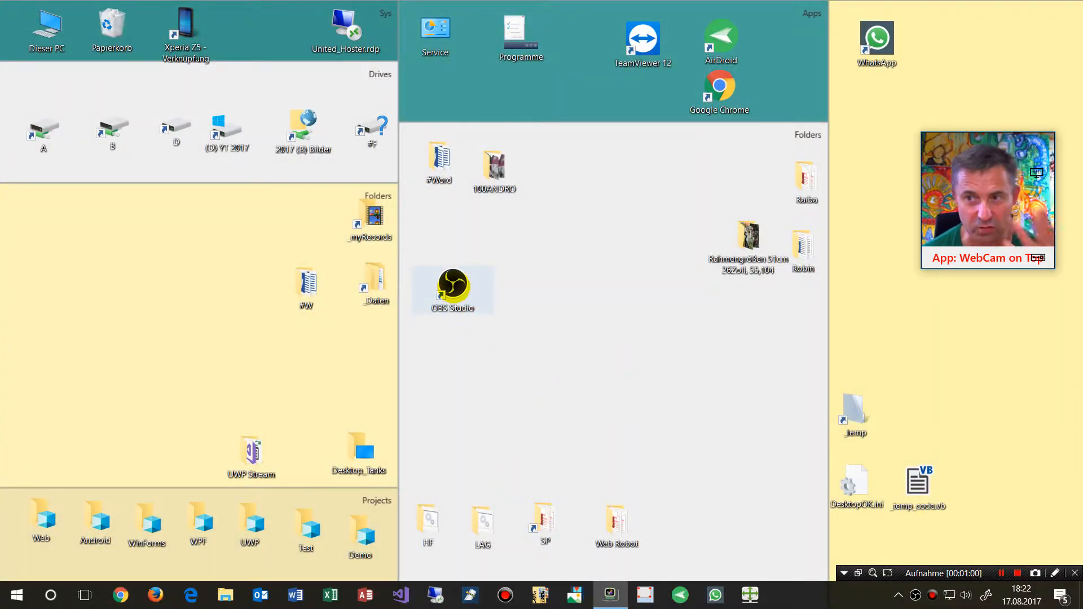
pyautogui.doubleClick(454, 286)
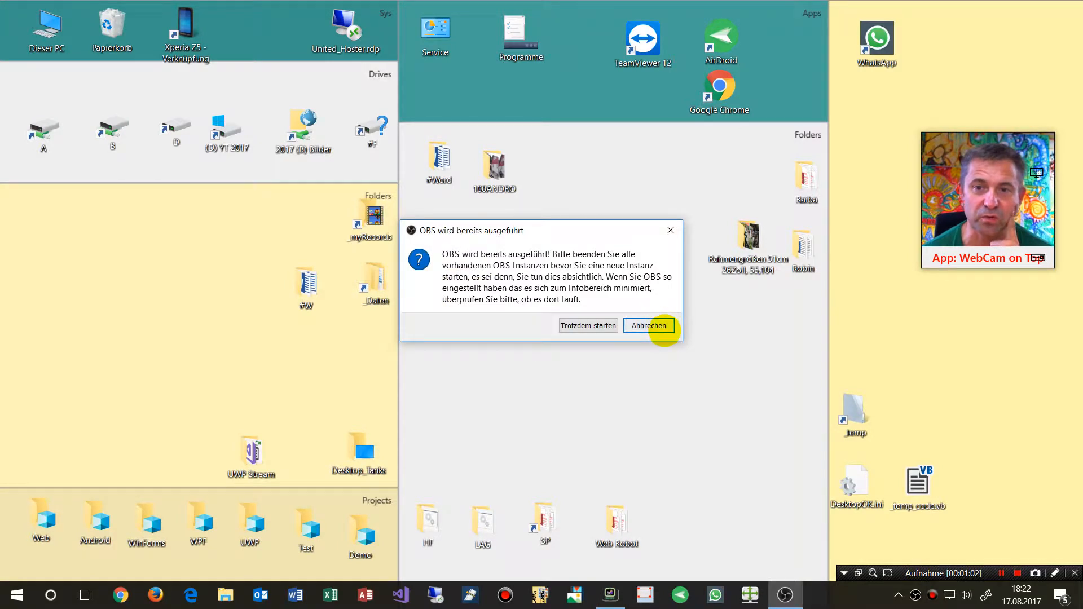
pyautogui.click(661, 325)
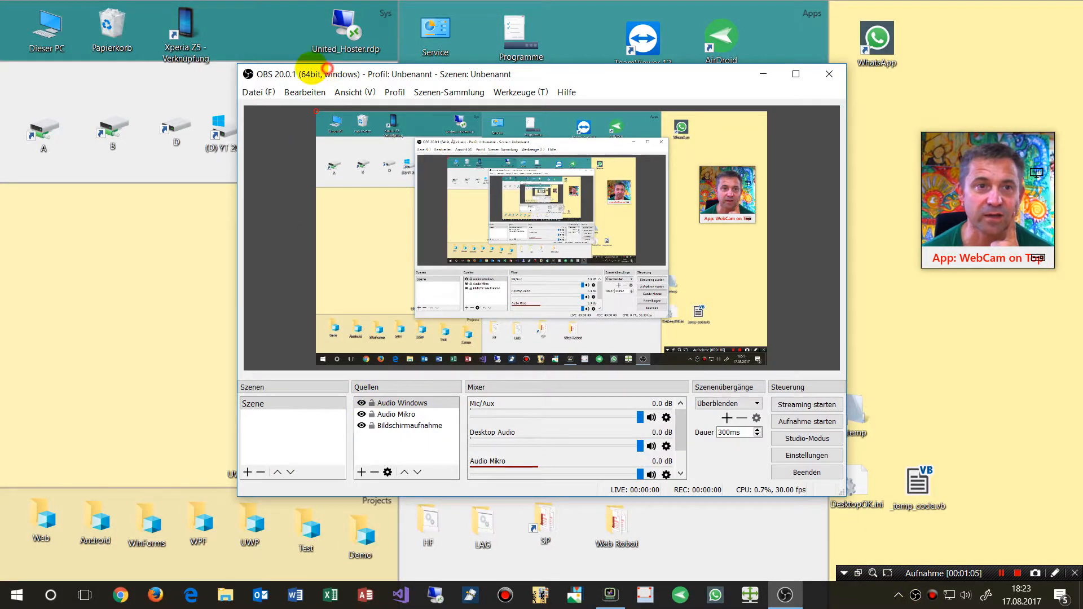
pyautogui.moveTo(326, 68); pyautogui.dragTo(186, 33)
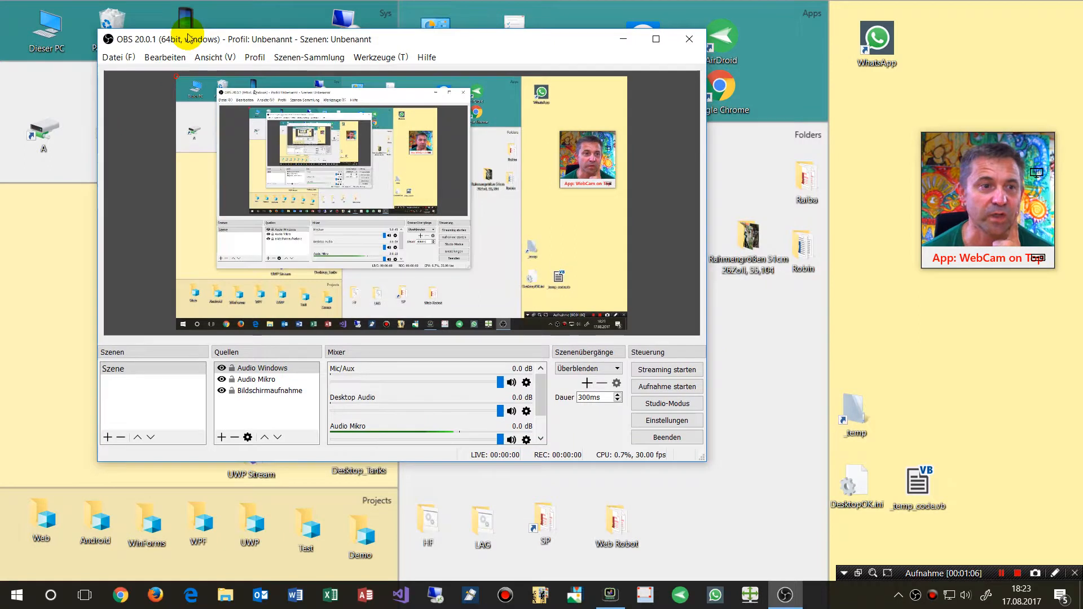
# Add a new scene named Setup 2
pyautogui.click(176, 369)
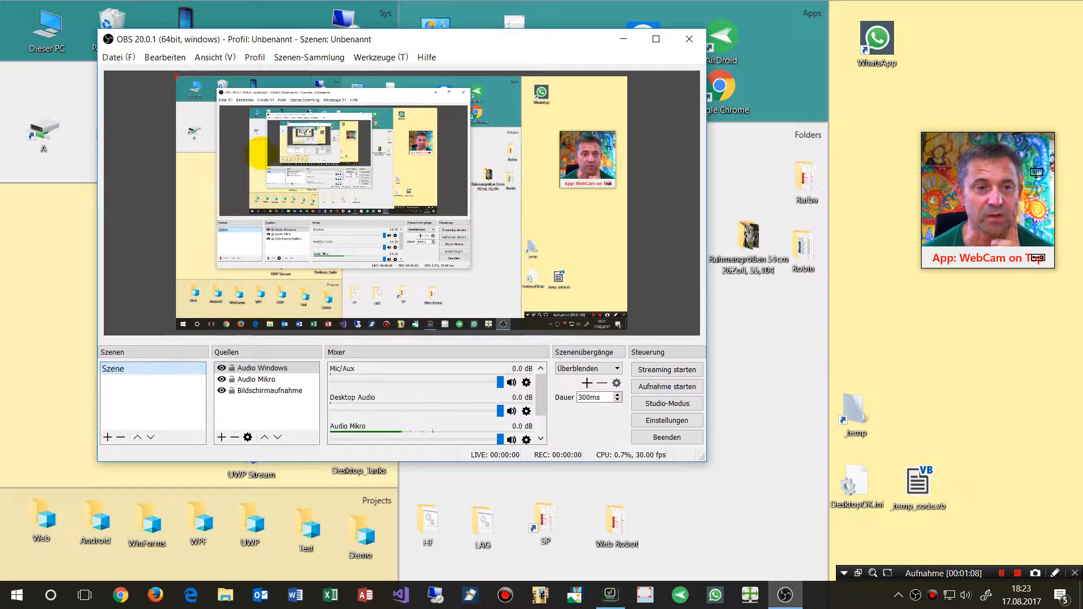
pyautogui.click(108, 437)
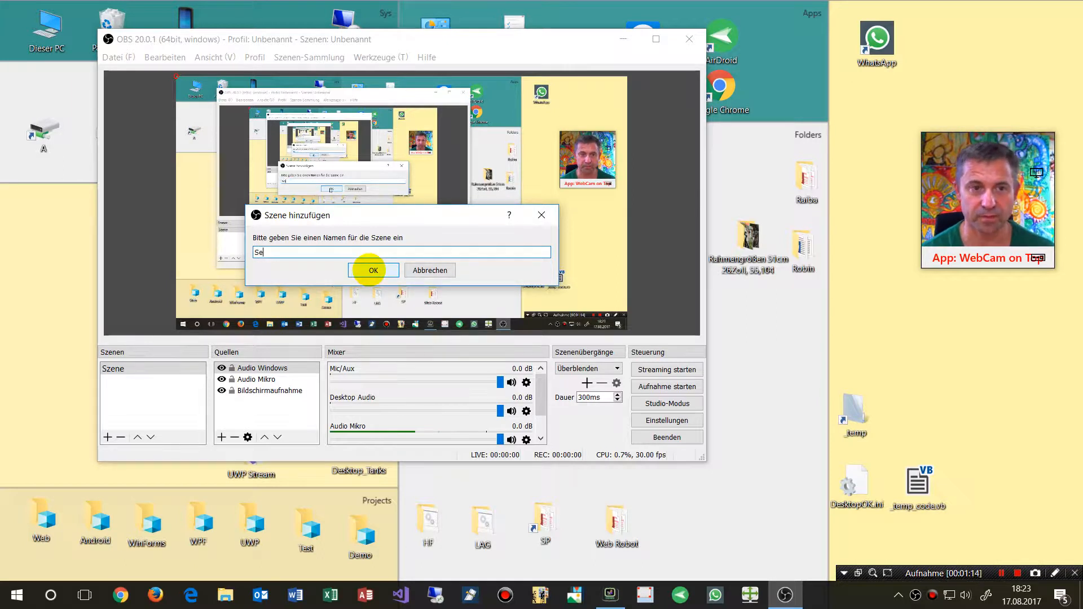
pyautogui.write('Setup')
pyautogui.click(373, 270)
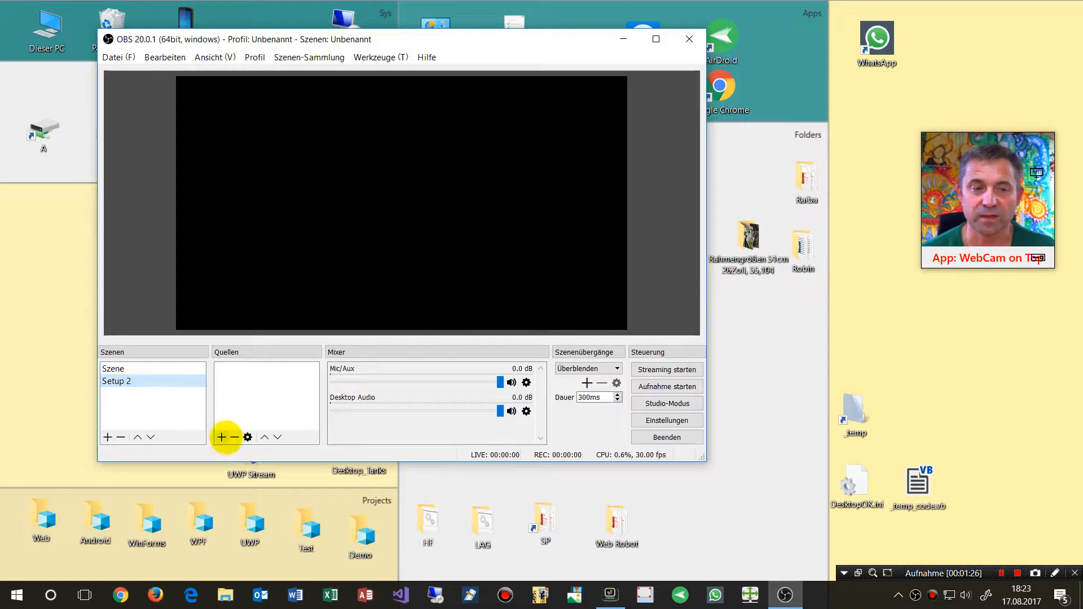
# Add a new Bildschirmaufnahme (display capture) source to the Setup 2 scene with default properties
pyautogui.click(222, 436)
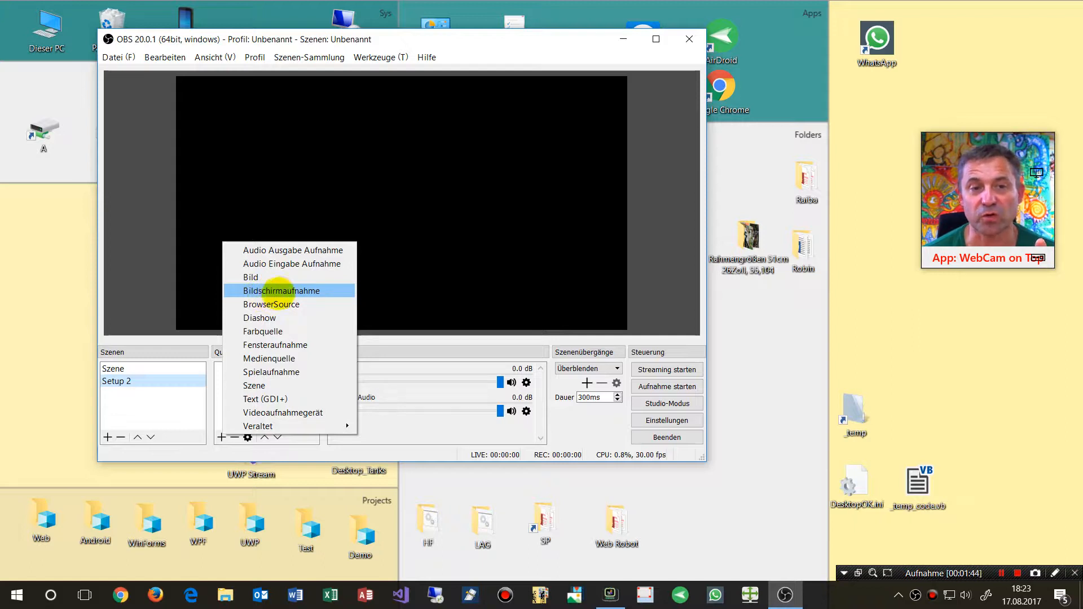
pyautogui.click(287, 291)
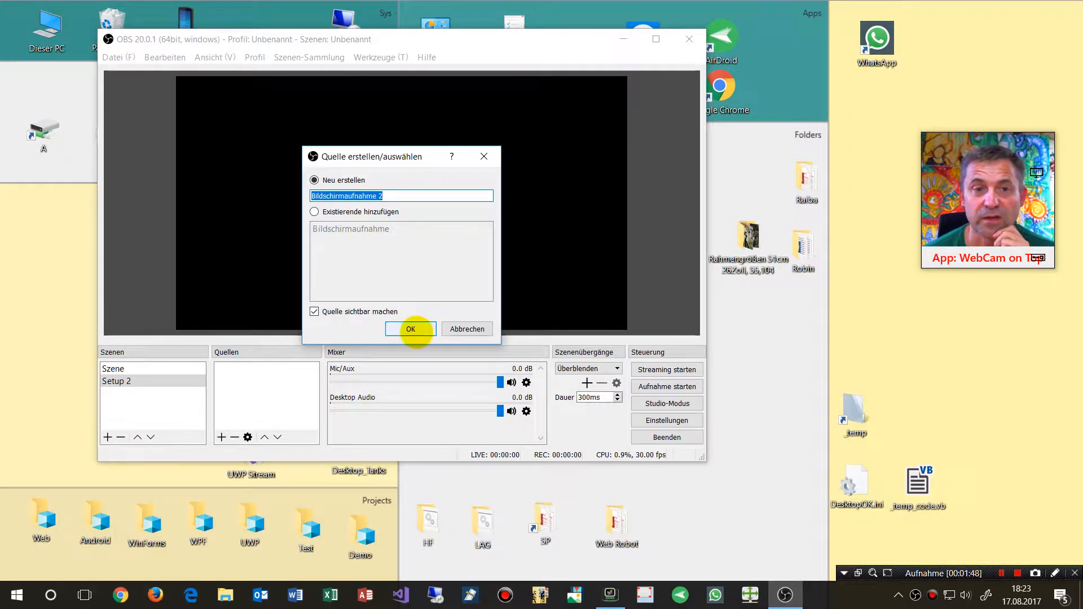
pyautogui.click(410, 329)
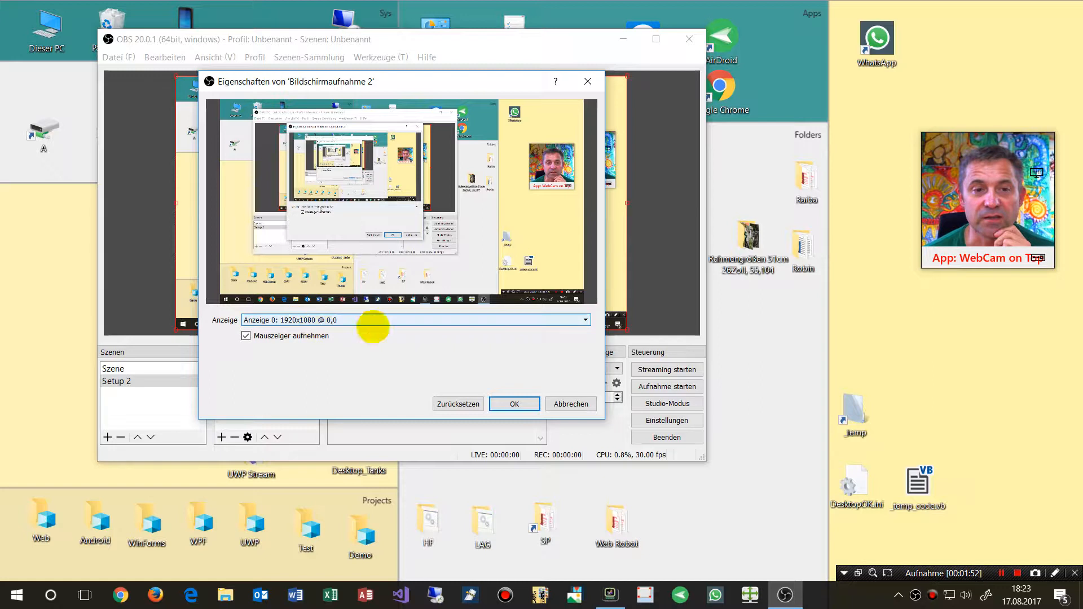
pyautogui.click(571, 404)
pyautogui.click(426, 57)
pyautogui.moveTo(388, 56)
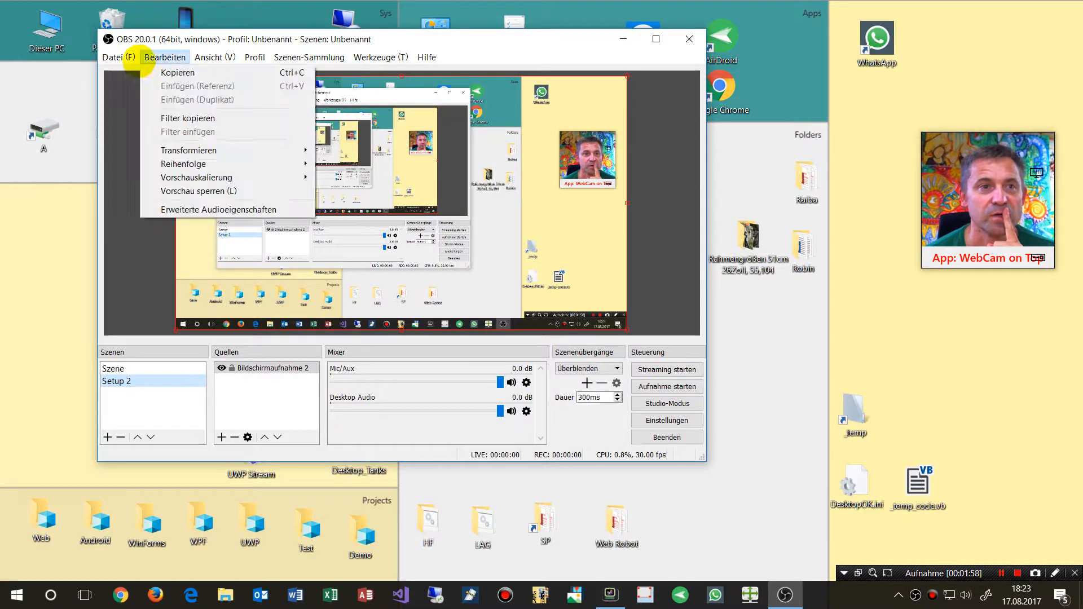
pyautogui.moveTo(113, 59)
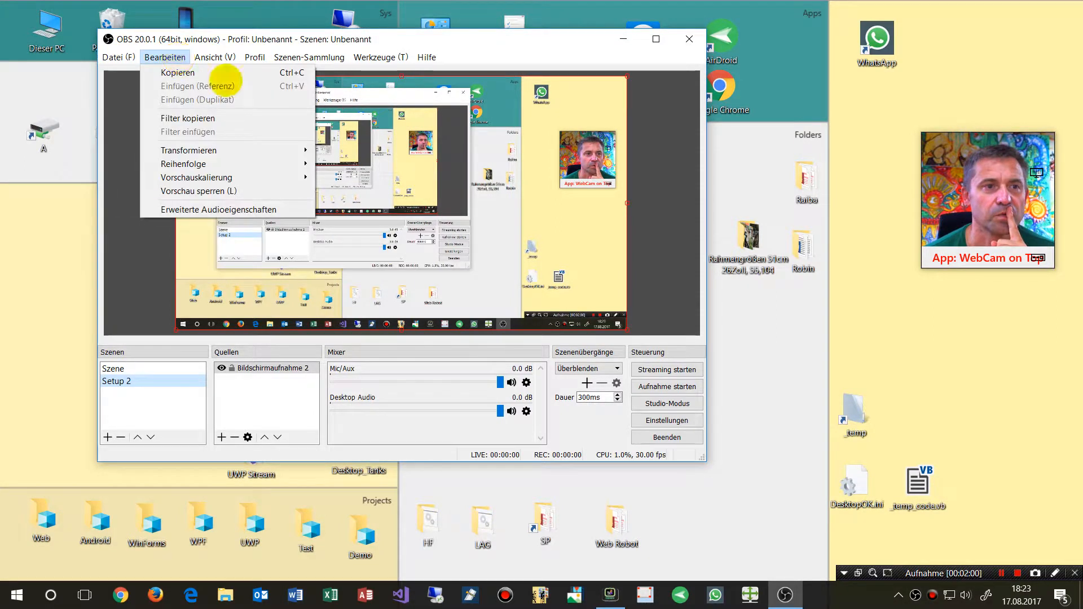
# Try to switch the interface language to English in the general settings
pyautogui.click(666, 422)
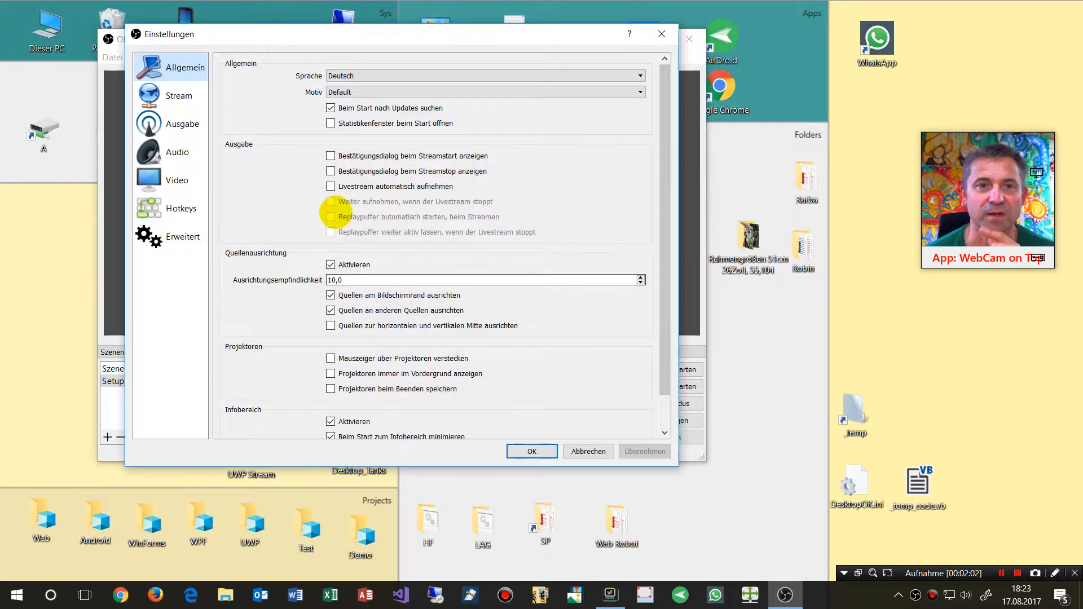
pyautogui.click(359, 75)
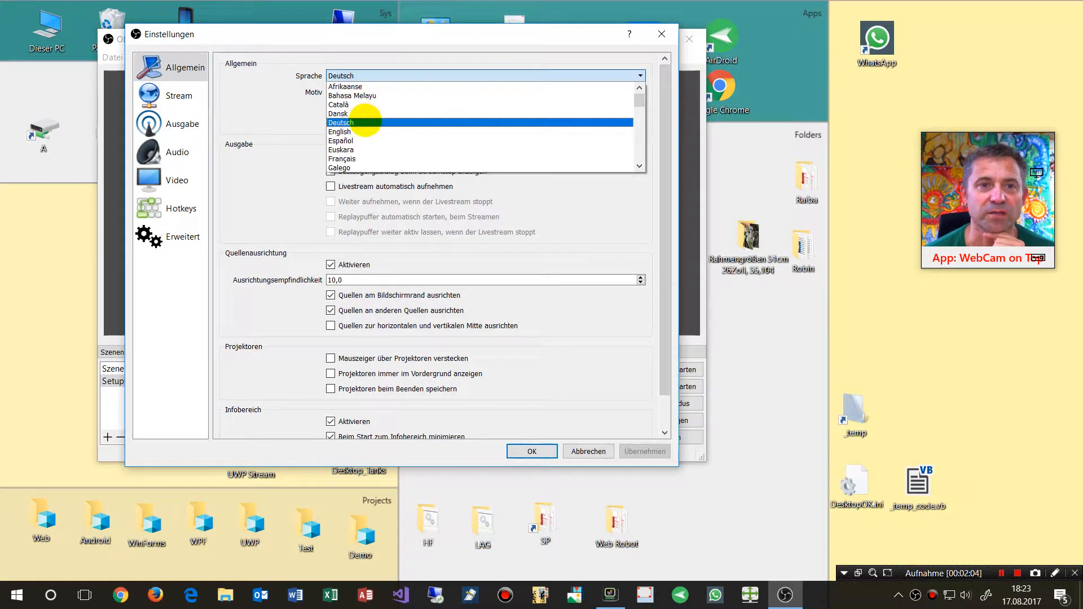
pyautogui.click(362, 131)
pyautogui.click(531, 449)
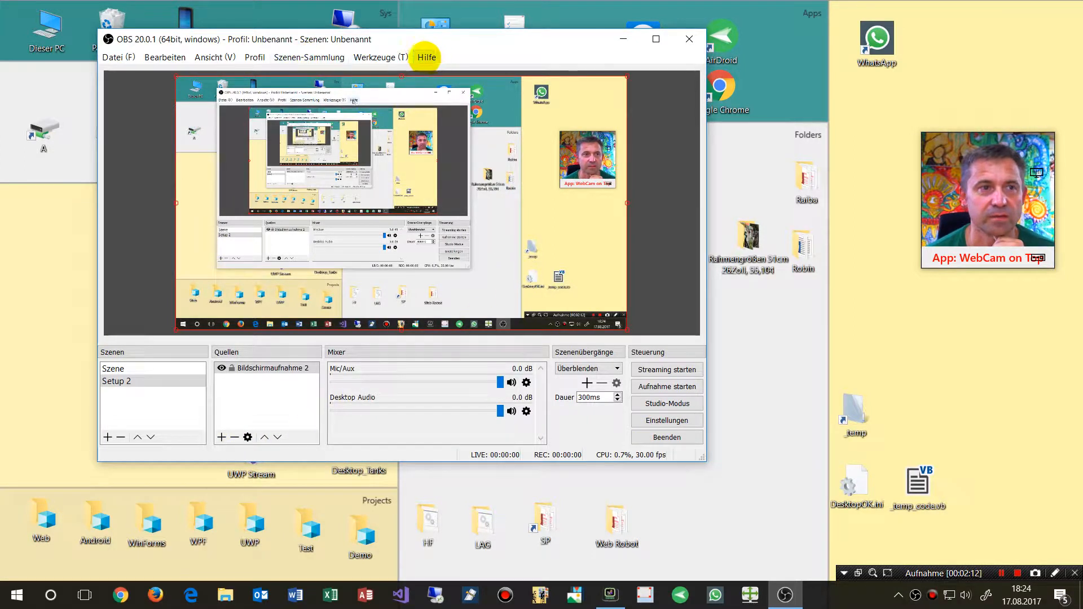
# Set the interface language to English in the general settings and apply it
pyautogui.click(114, 57)
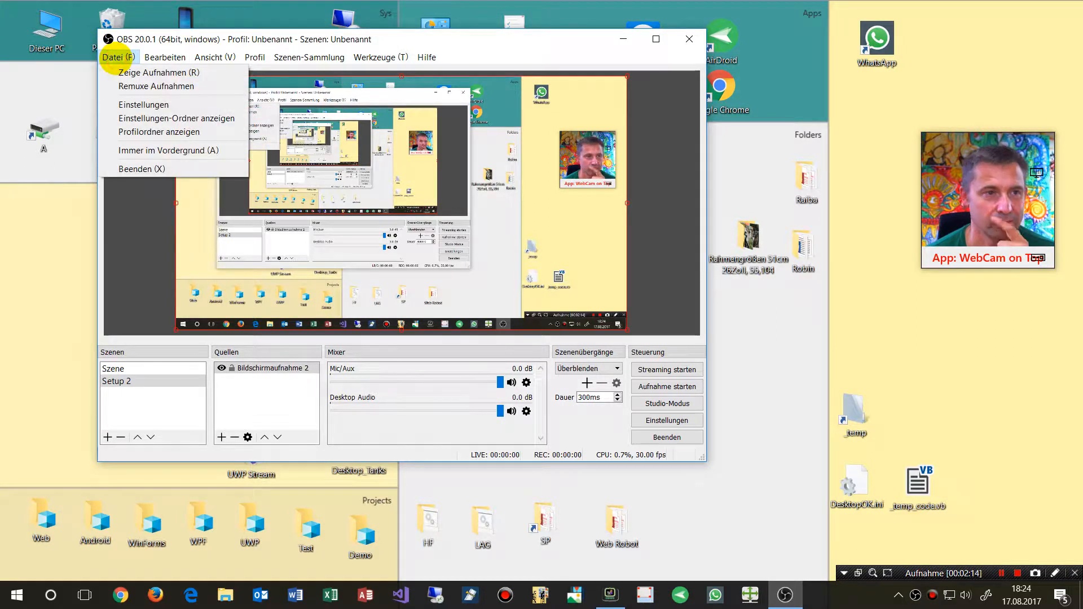
pyautogui.click(664, 421)
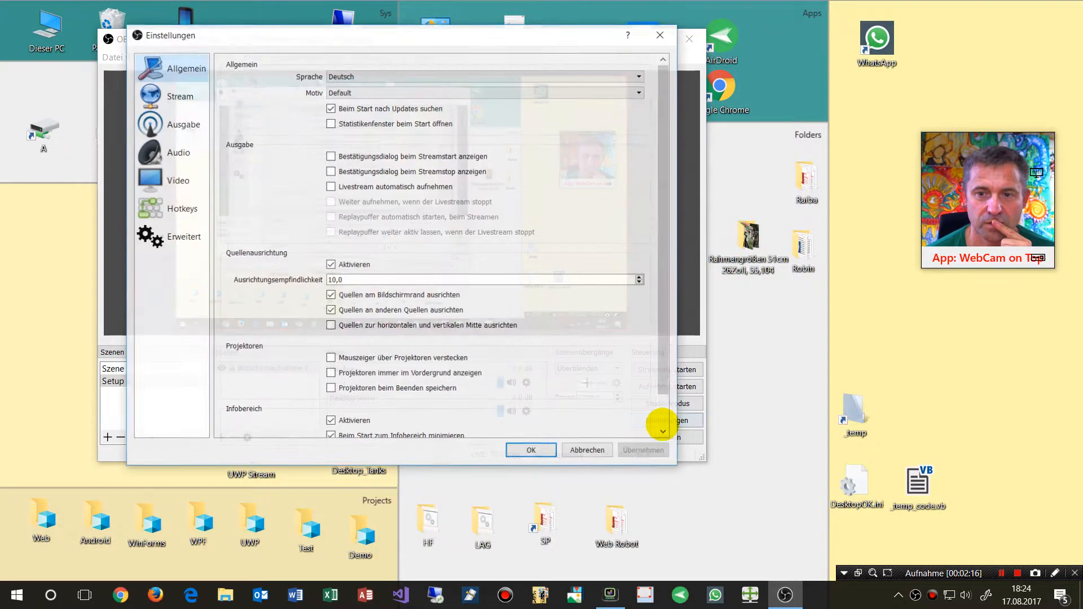
pyautogui.click(362, 75)
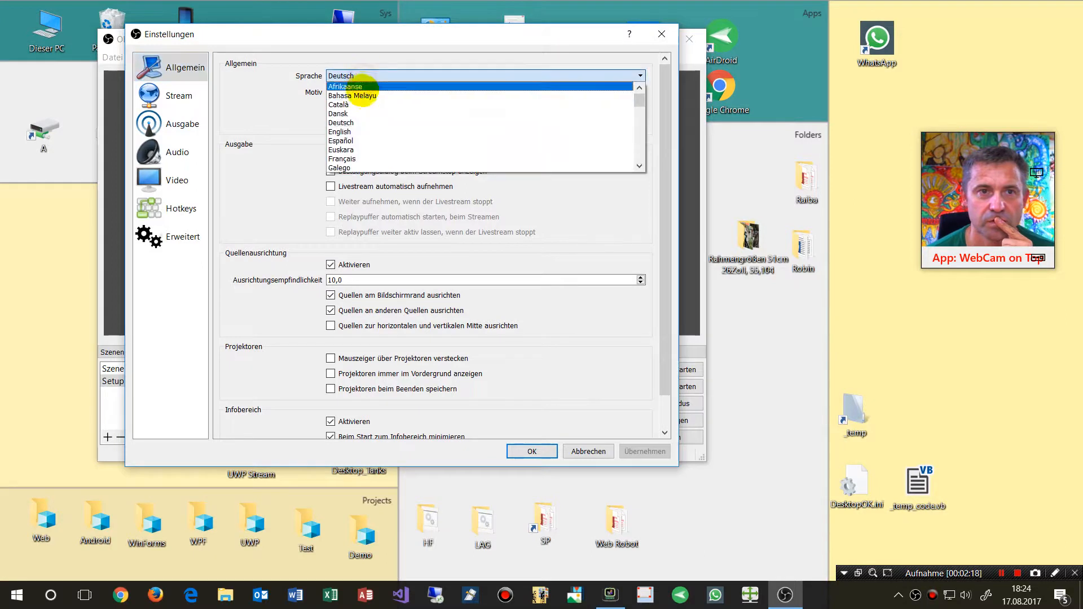
pyautogui.click(356, 131)
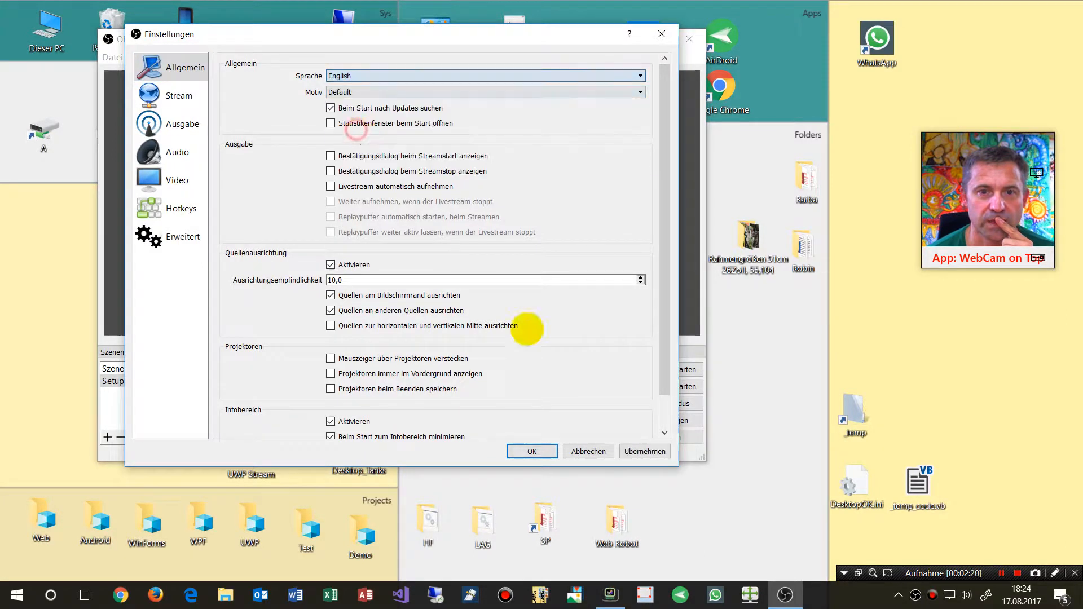
pyautogui.click(644, 452)
pyautogui.click(545, 451)
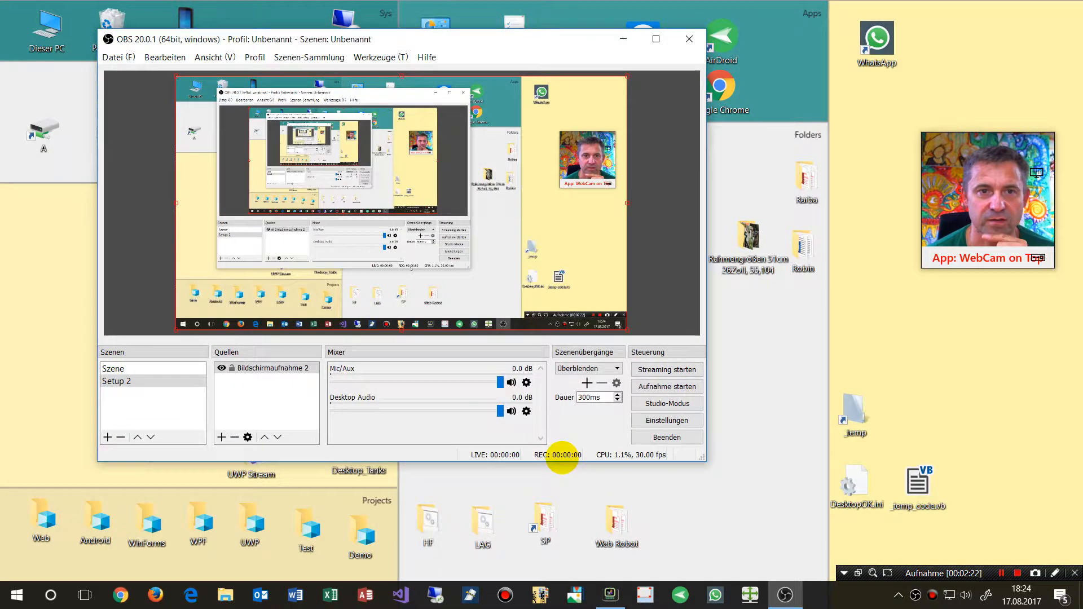
# Restart OBS Studio, then enlarge and reposition its window
pyautogui.click(689, 39)
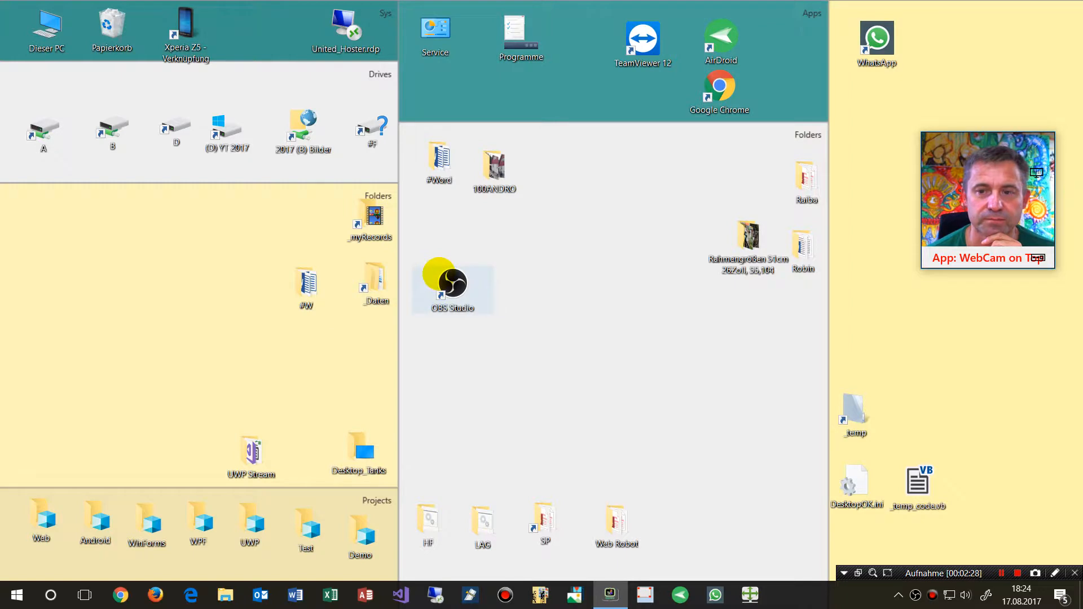
pyautogui.doubleClick(438, 275)
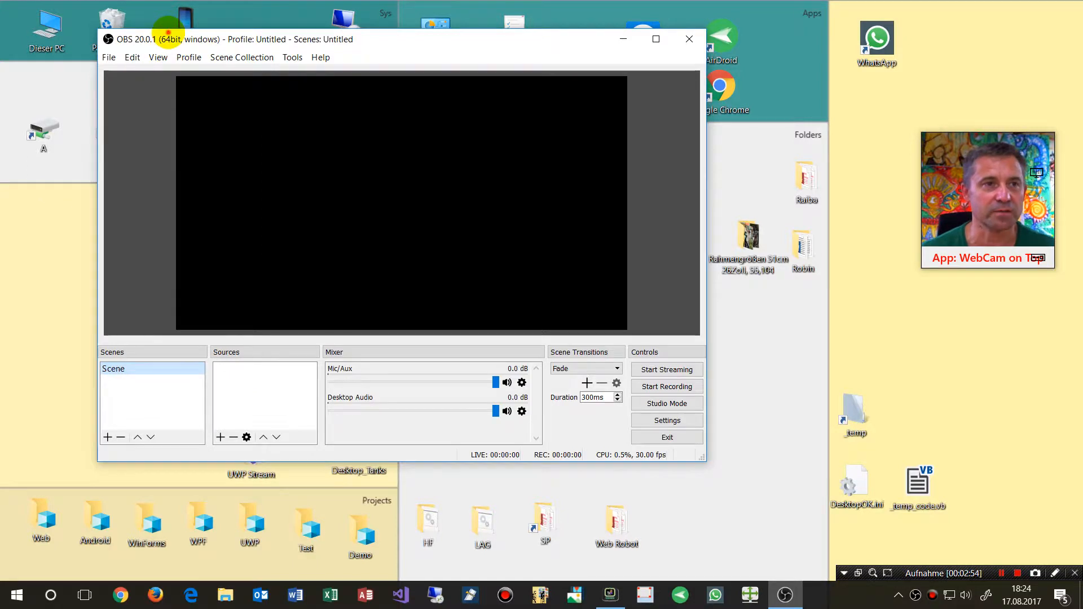
pyautogui.doubleClick(168, 30)
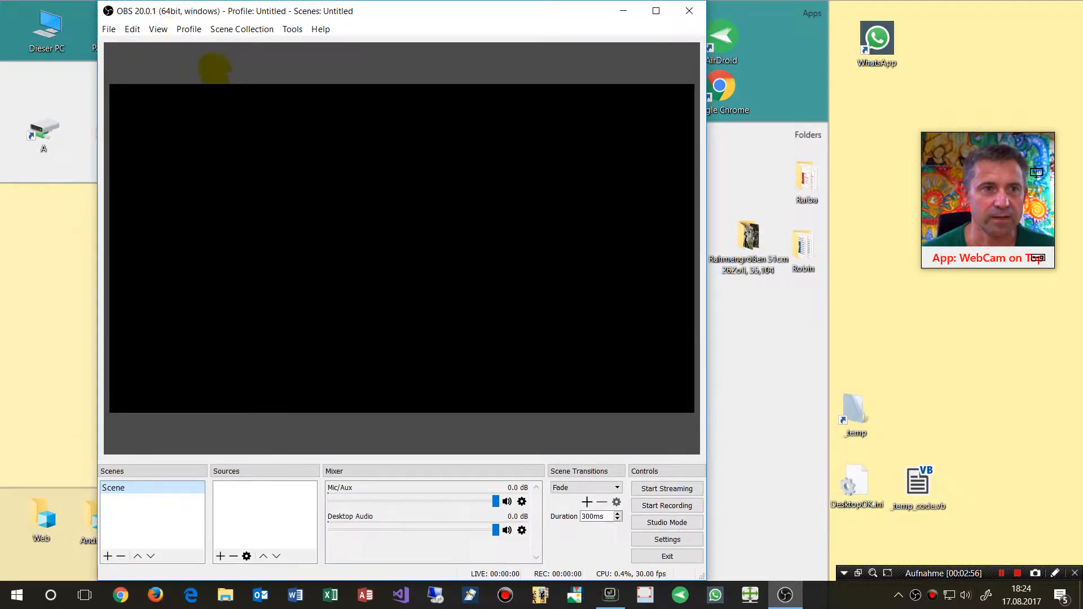
pyautogui.moveTo(226, 11); pyautogui.dragTo(319, 12)
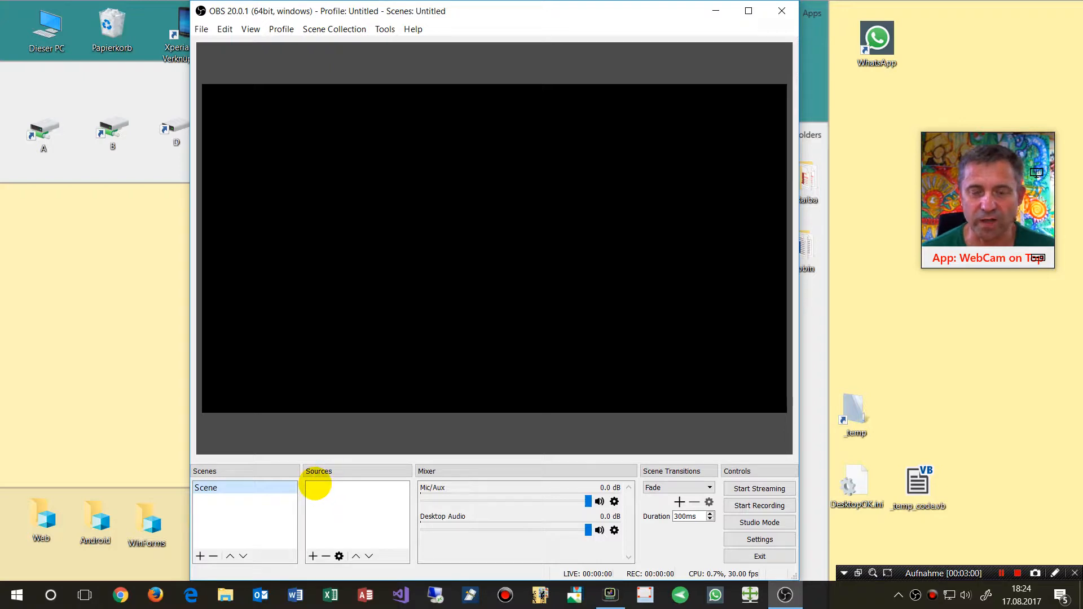
# Add a Display Capture source to the scene with default properties
pyautogui.click(312, 556)
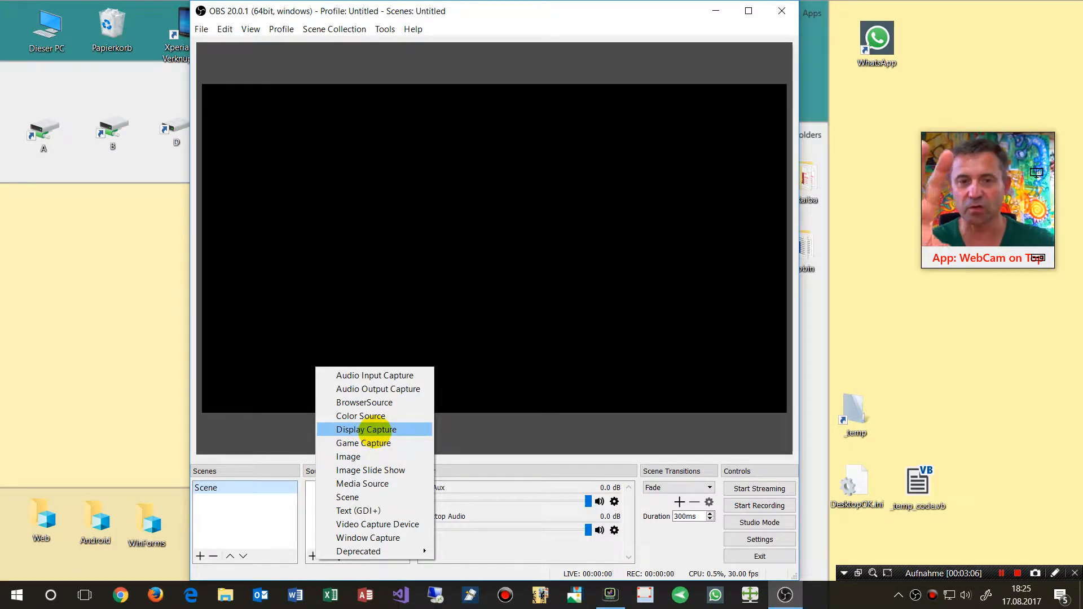
pyautogui.click(371, 430)
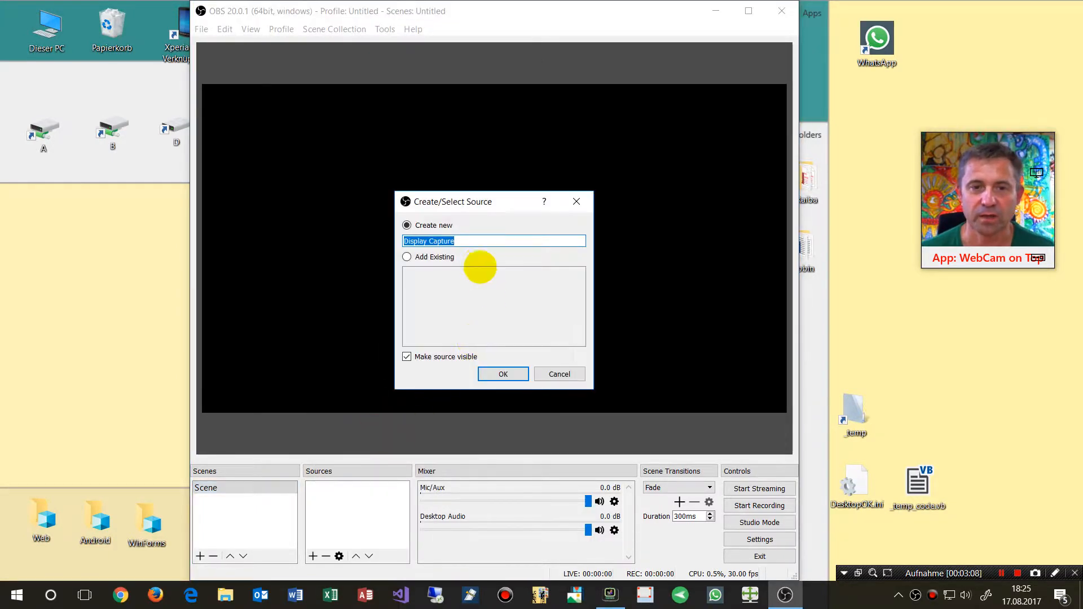
pyautogui.click(514, 376)
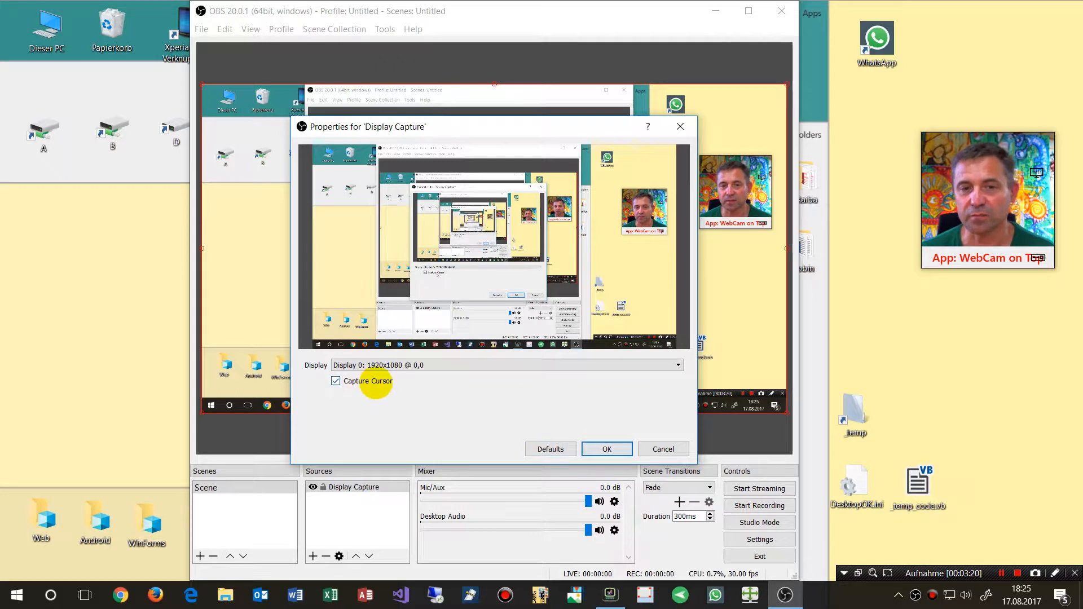
pyautogui.click(604, 449)
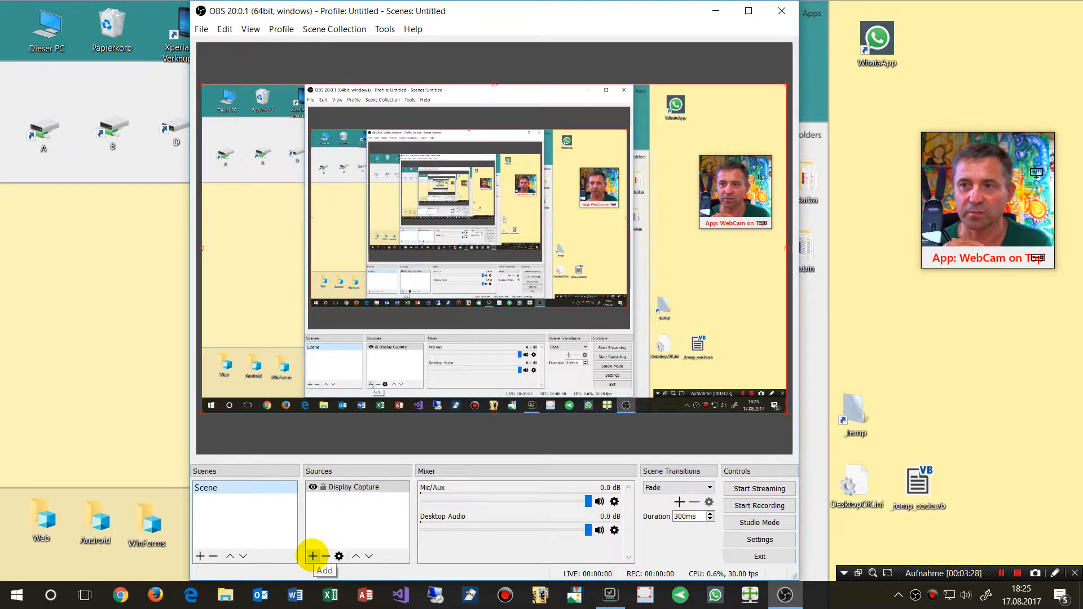
# Add an Audio Input Capture source named Audio Micro using the Tischmikrofon Philips (Realtek High Definition Audio) device
pyautogui.click(312, 555)
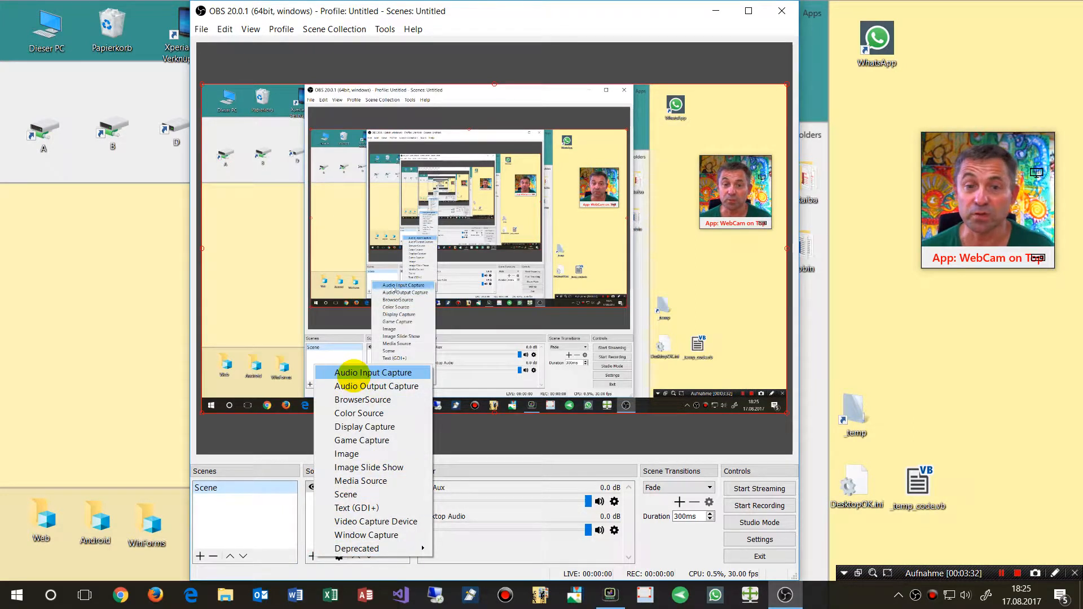
pyautogui.click(346, 372)
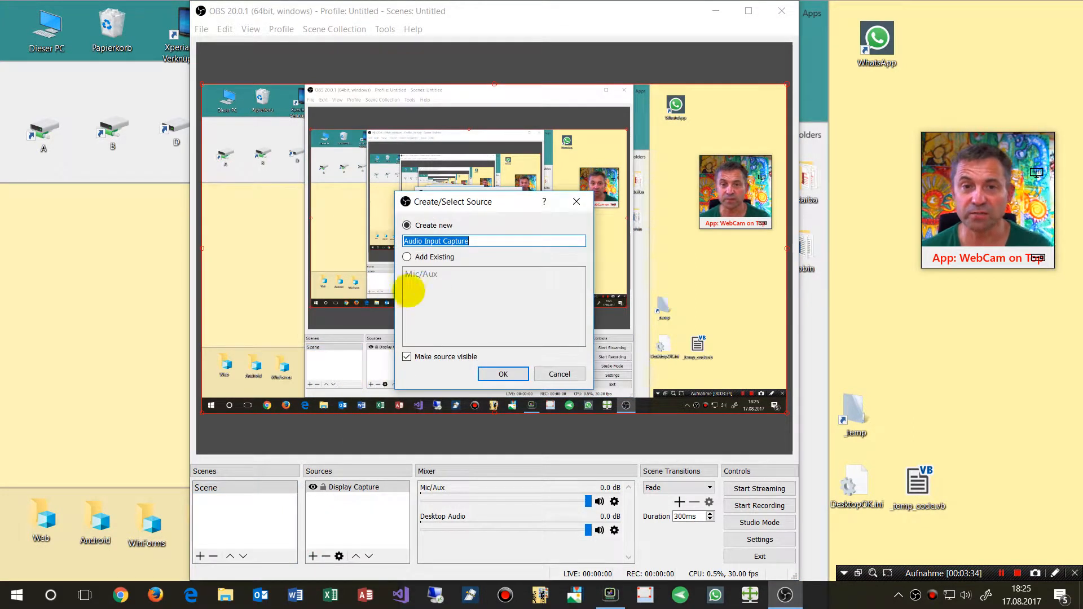
pyautogui.moveTo(425, 241); pyautogui.dragTo(605, 239)
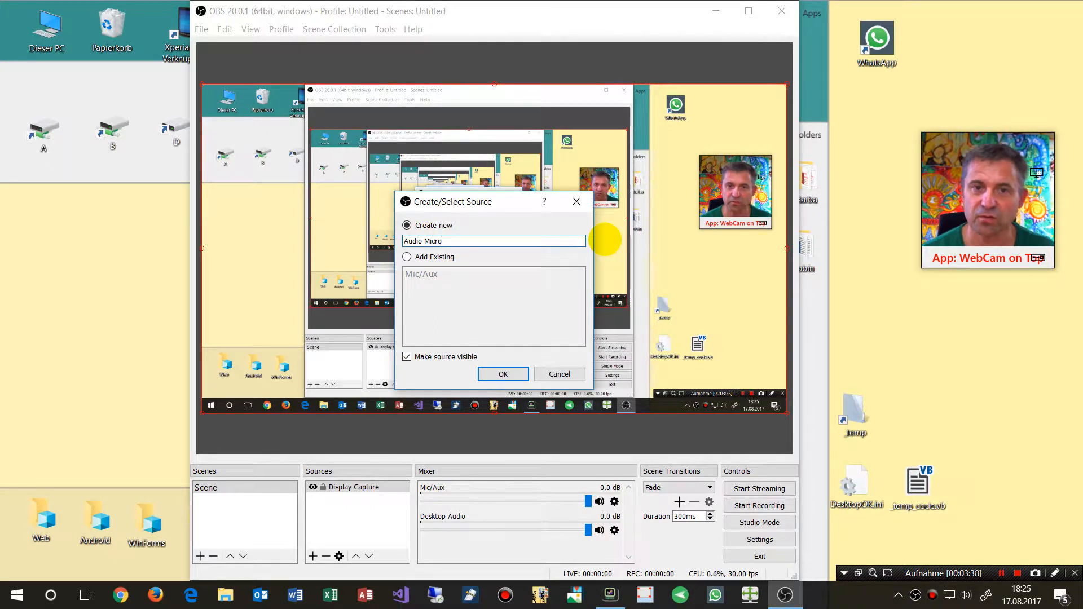
pyautogui.click(496, 374)
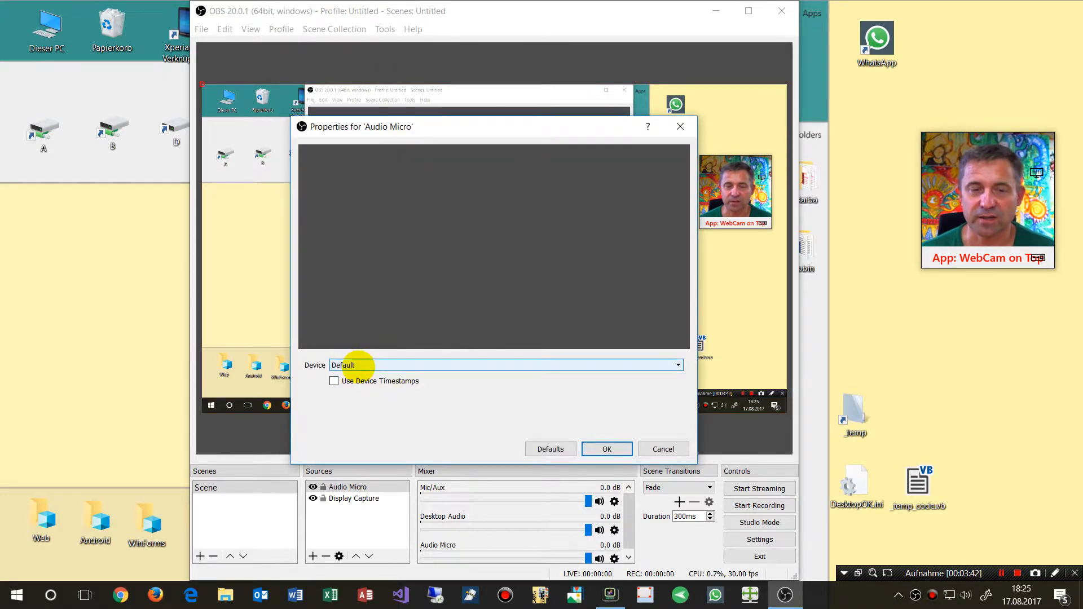
pyautogui.click(366, 365)
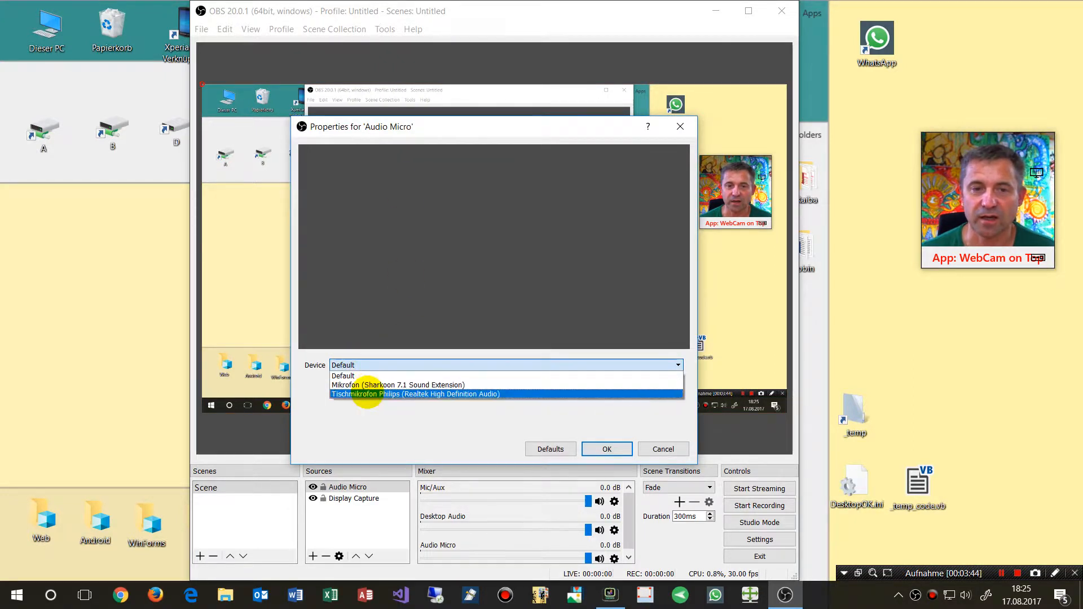
pyautogui.click(368, 395)
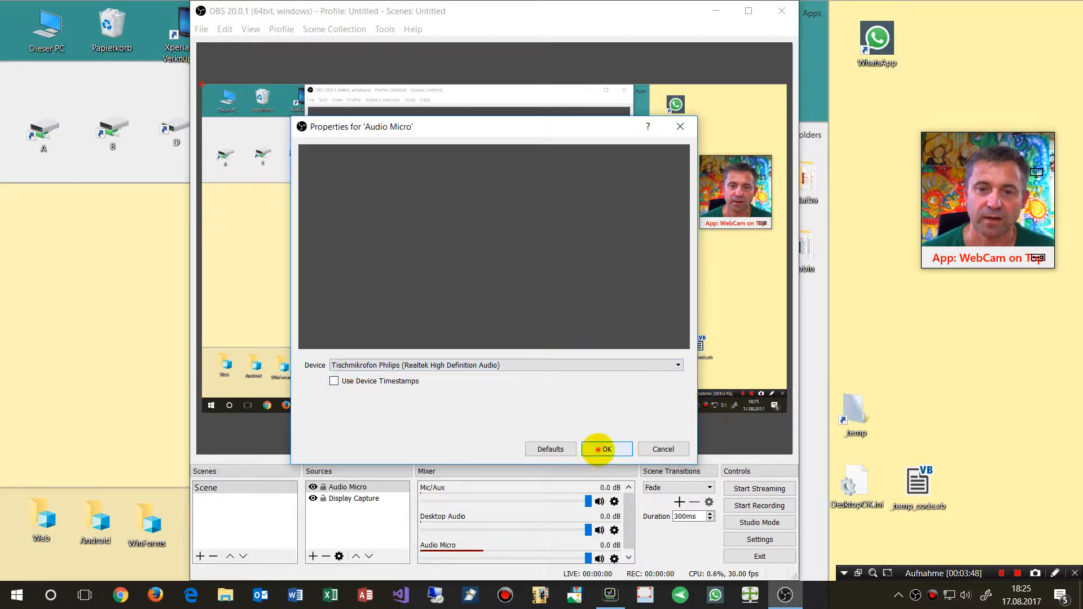
pyautogui.click(607, 449)
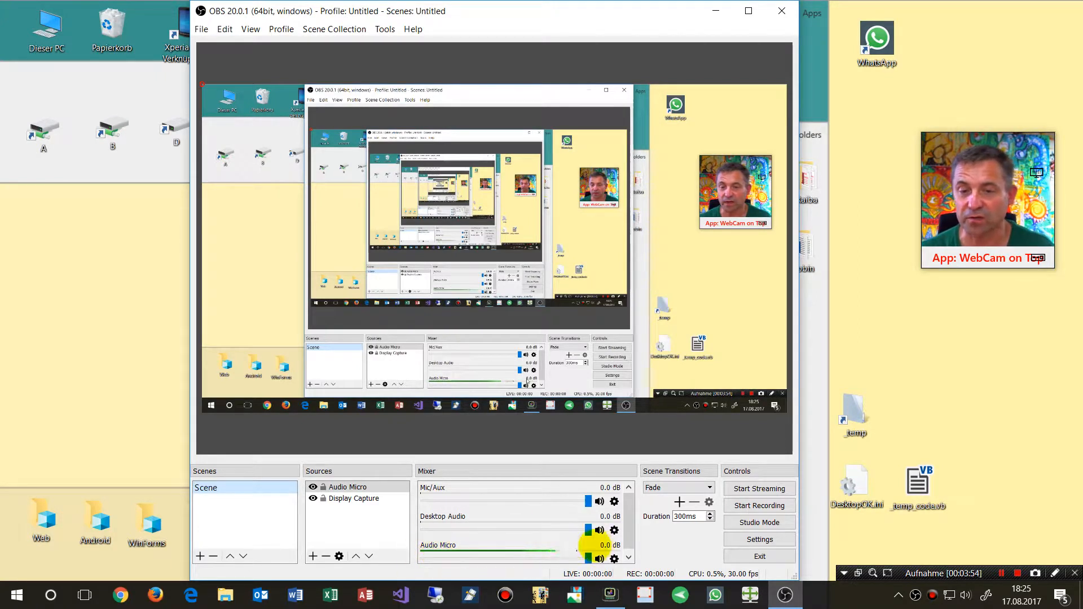
# Add an Audio Output Capture source named Audio Speakers using the 34UM95-4 (NVIDIA High Definition Audio) device
pyautogui.click(313, 556)
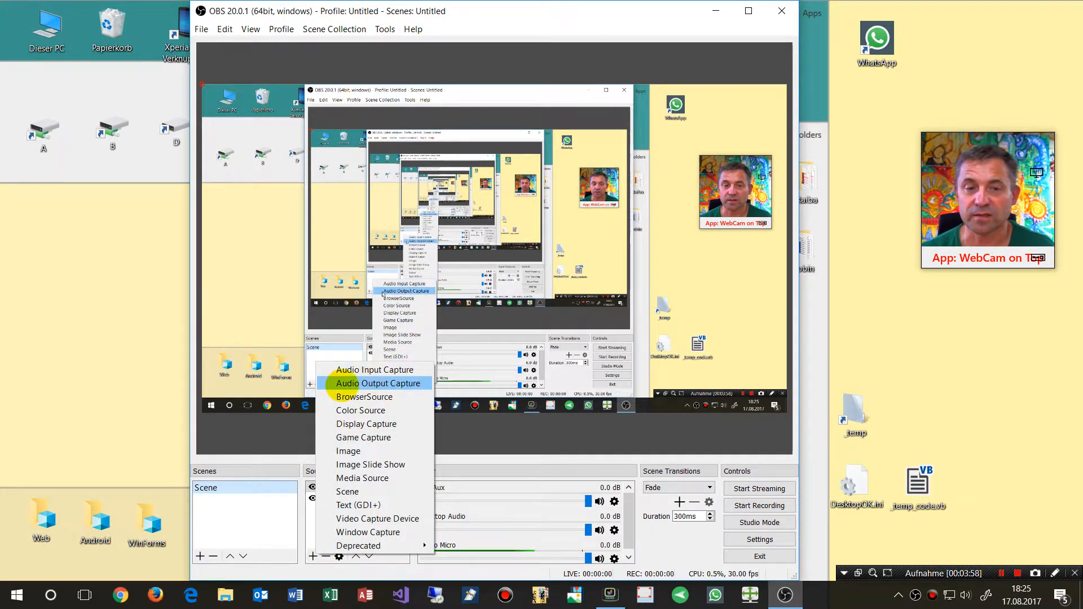
pyautogui.click(378, 383)
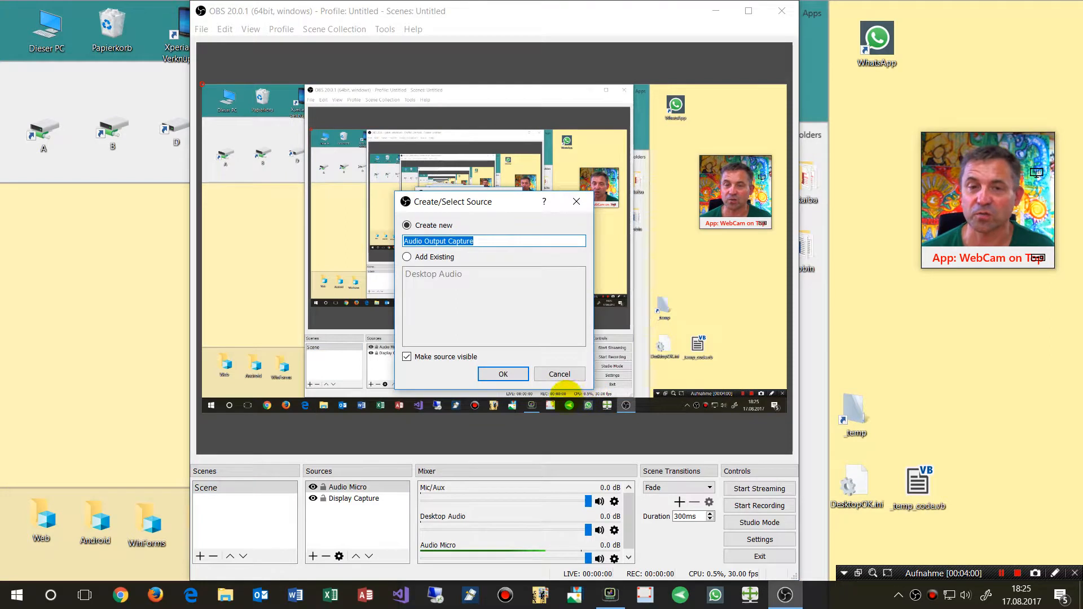
pyautogui.click(427, 242)
pyautogui.moveTo(425, 242); pyautogui.dragTo(545, 234)
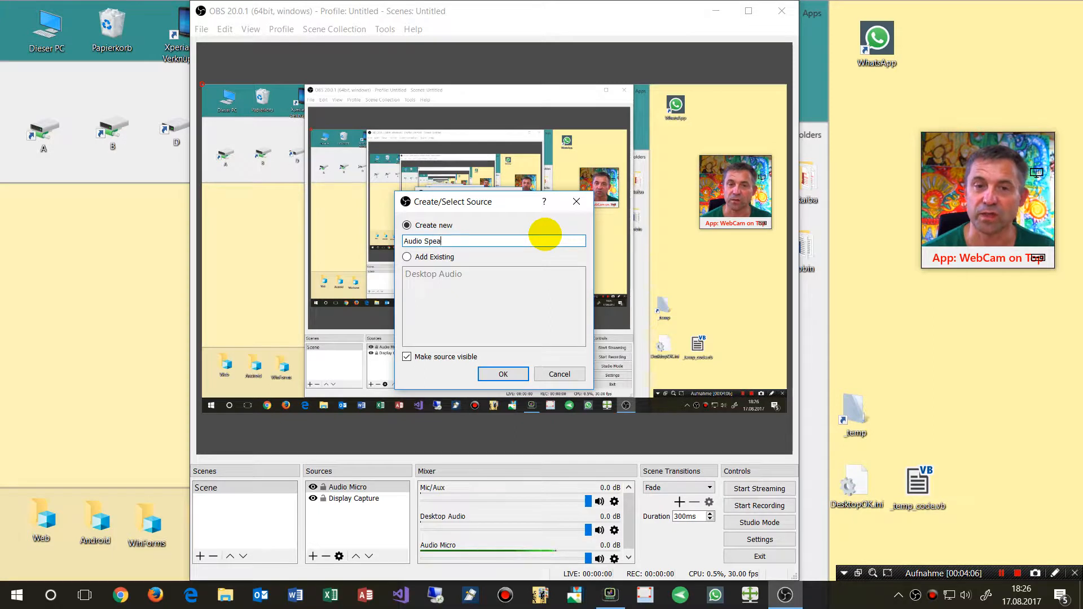
pyautogui.press('Return')
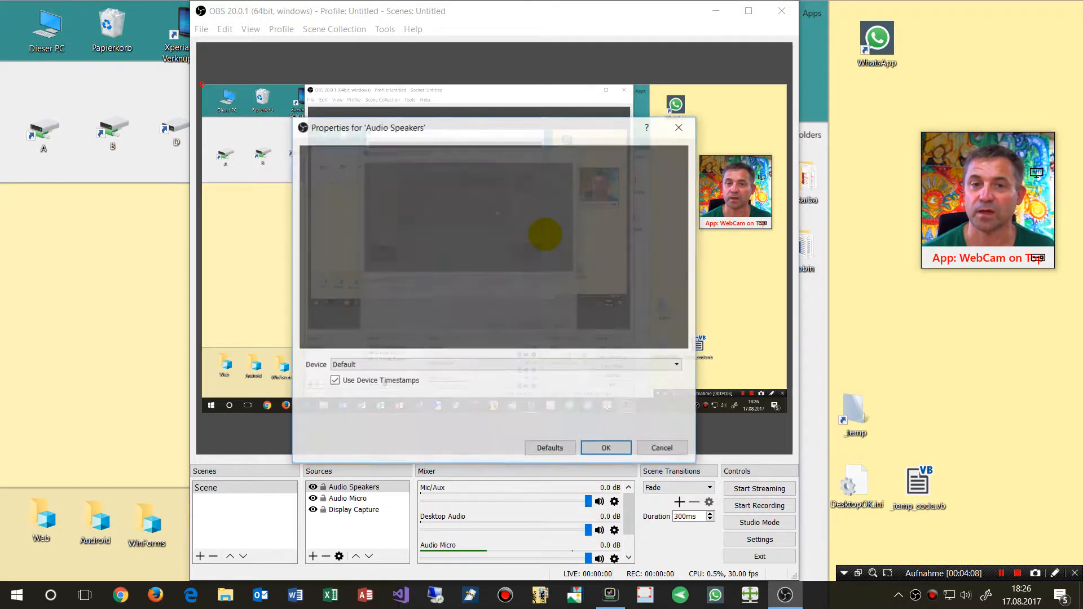
pyautogui.click(411, 365)
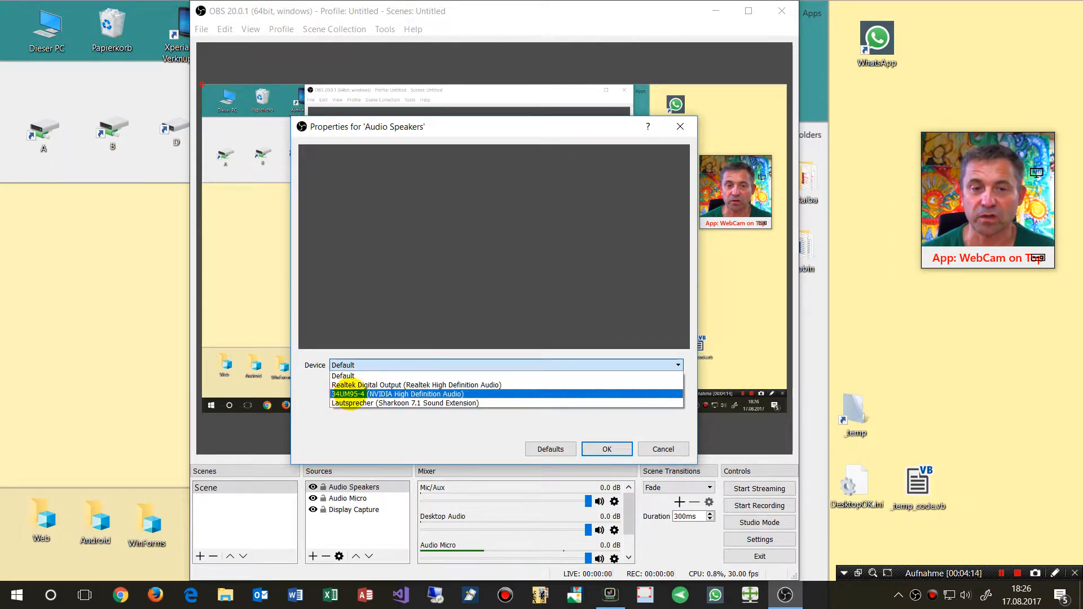
pyautogui.click(354, 394)
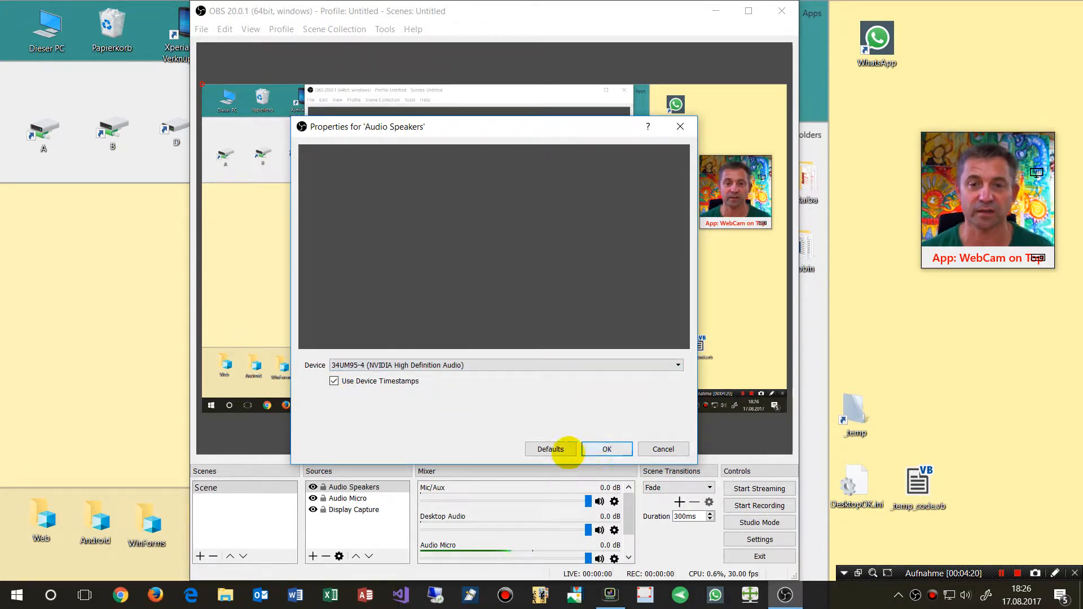
pyautogui.click(608, 448)
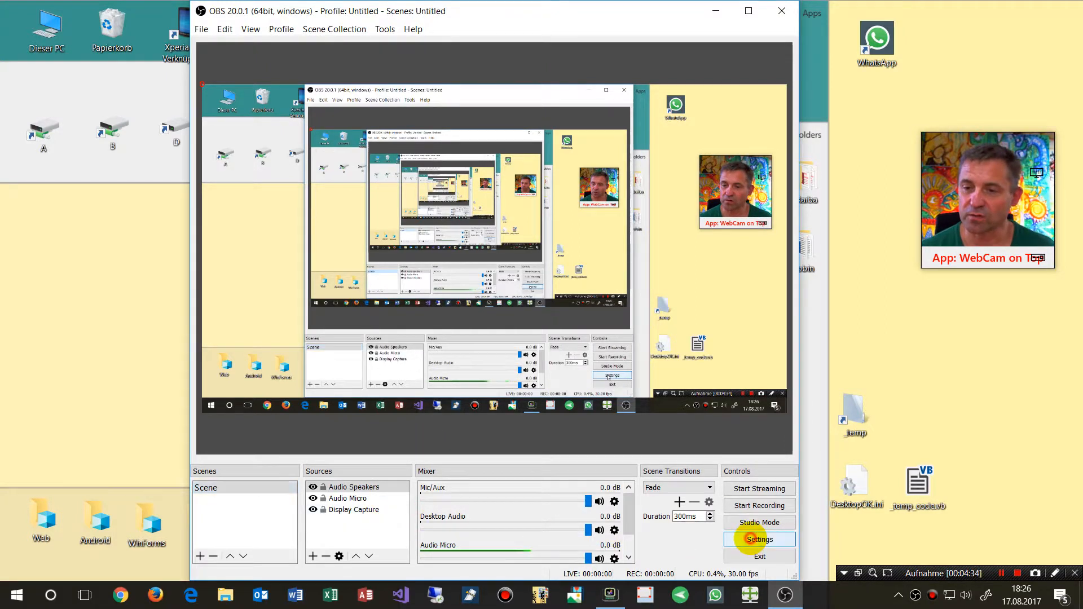
# In the output settings, set the recording path to the C:\_test folder
pyautogui.click(760, 539)
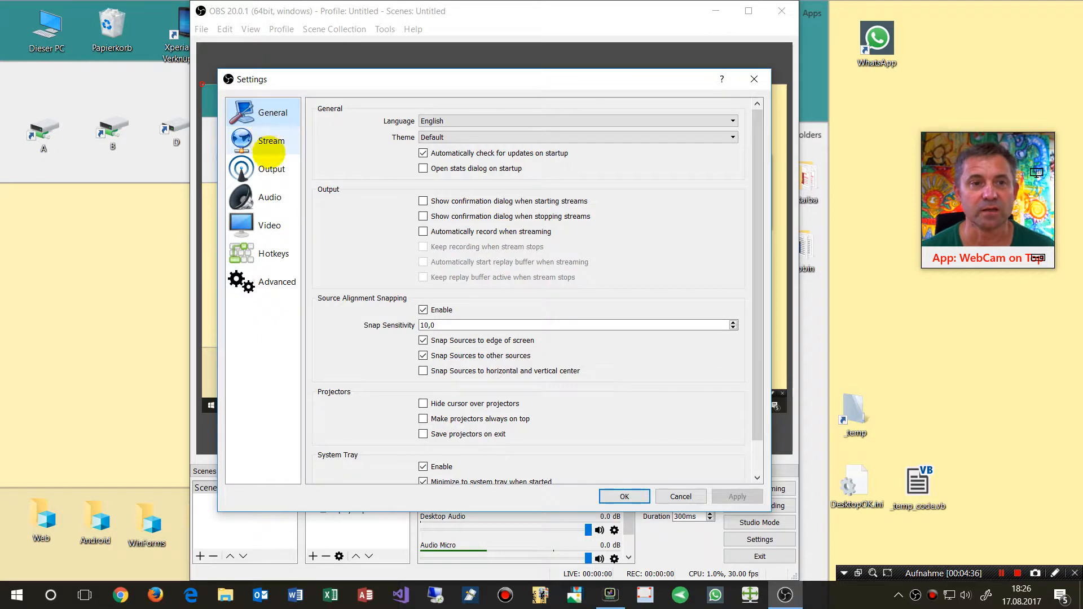
pyautogui.click(270, 170)
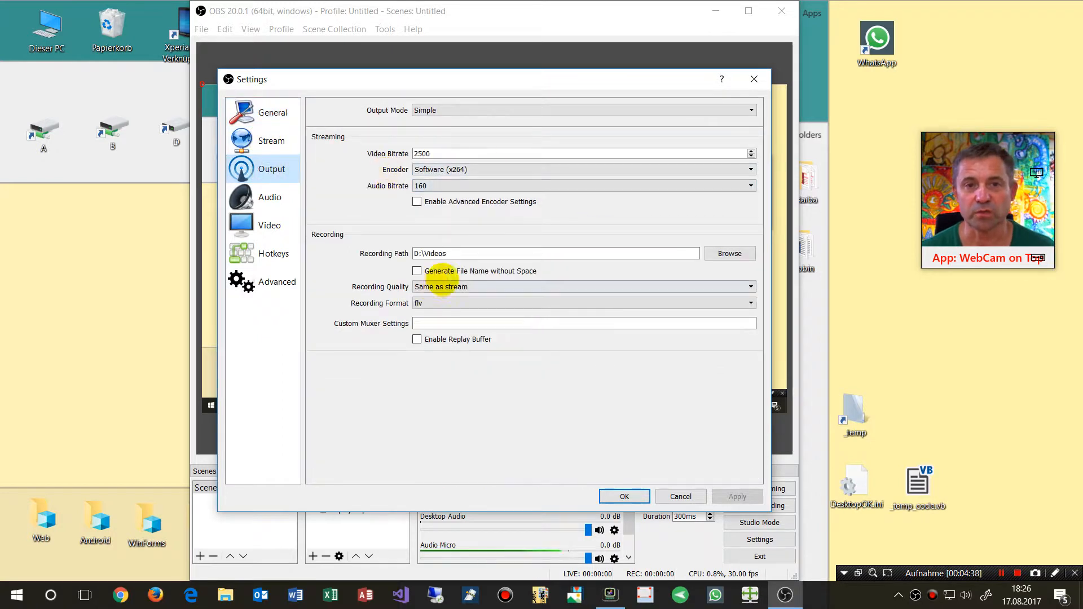
pyautogui.click(727, 253)
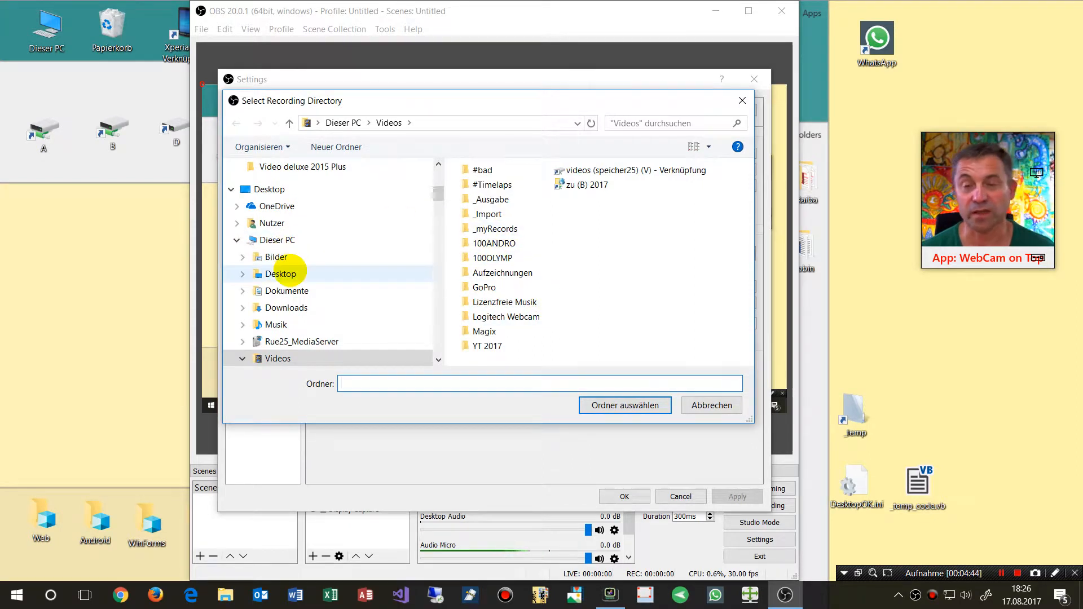
pyautogui.scroll(6, 281, 273)
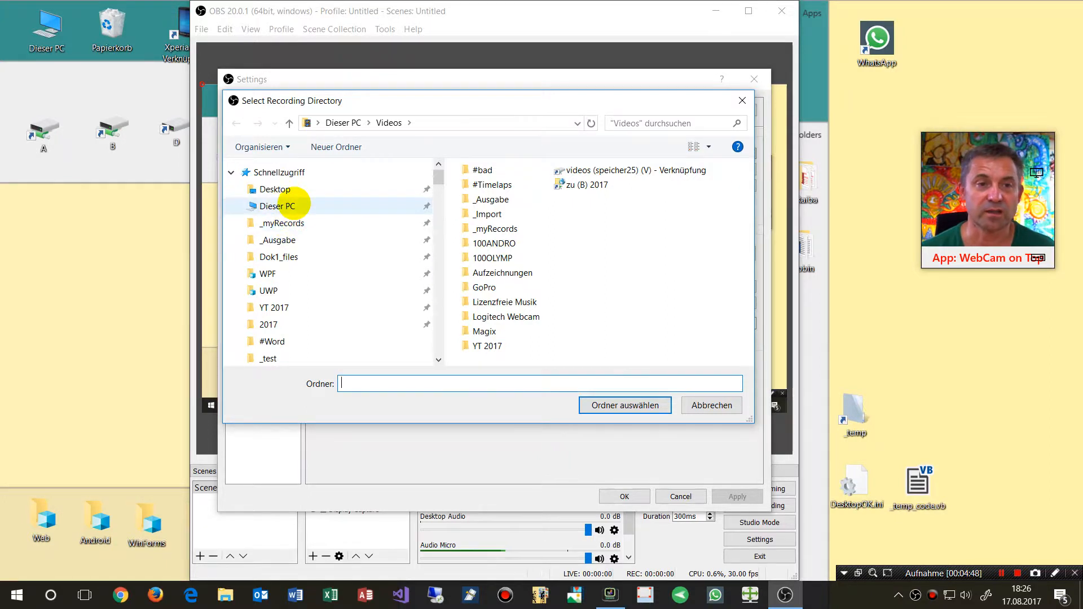
pyautogui.click(294, 205)
pyautogui.scroll(-8, 287, 320)
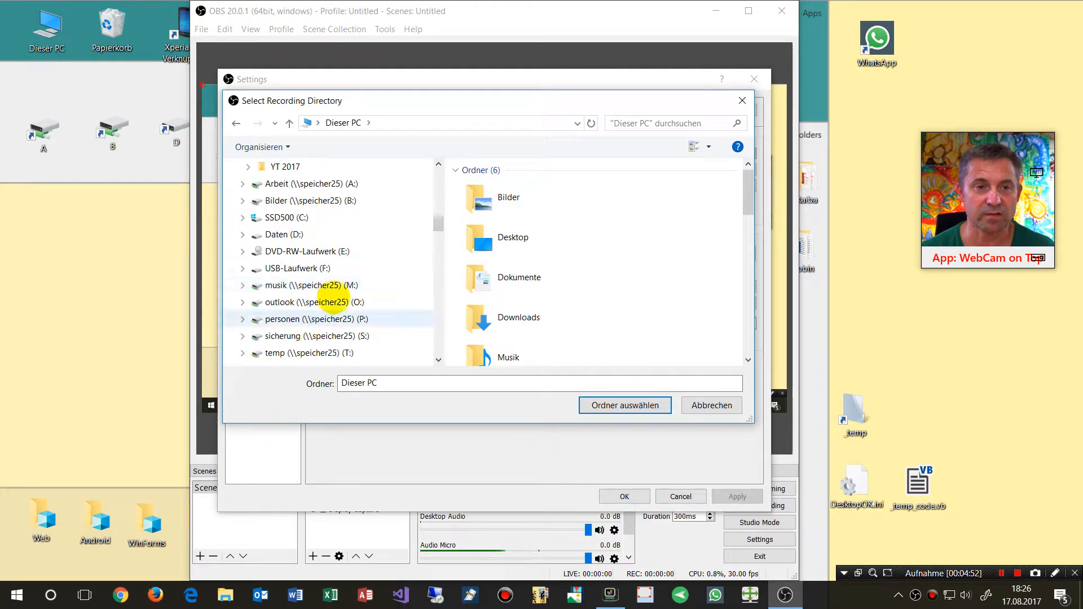
pyautogui.click(292, 217)
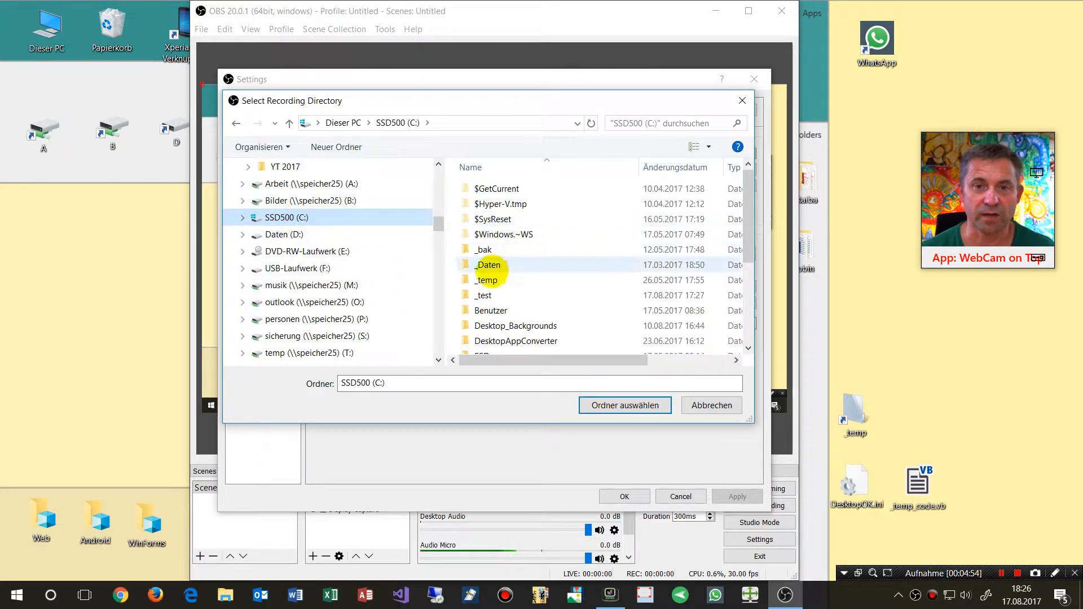
pyautogui.click(484, 296)
pyautogui.click(624, 404)
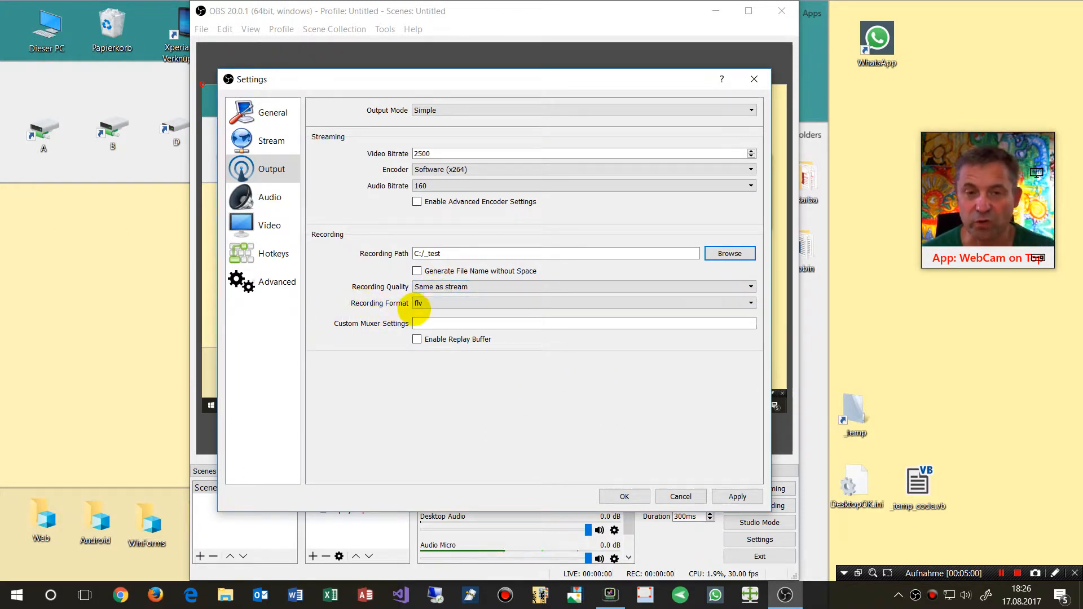
# Set the recording format to mp4
pyautogui.click(427, 303)
pyautogui.click(442, 323)
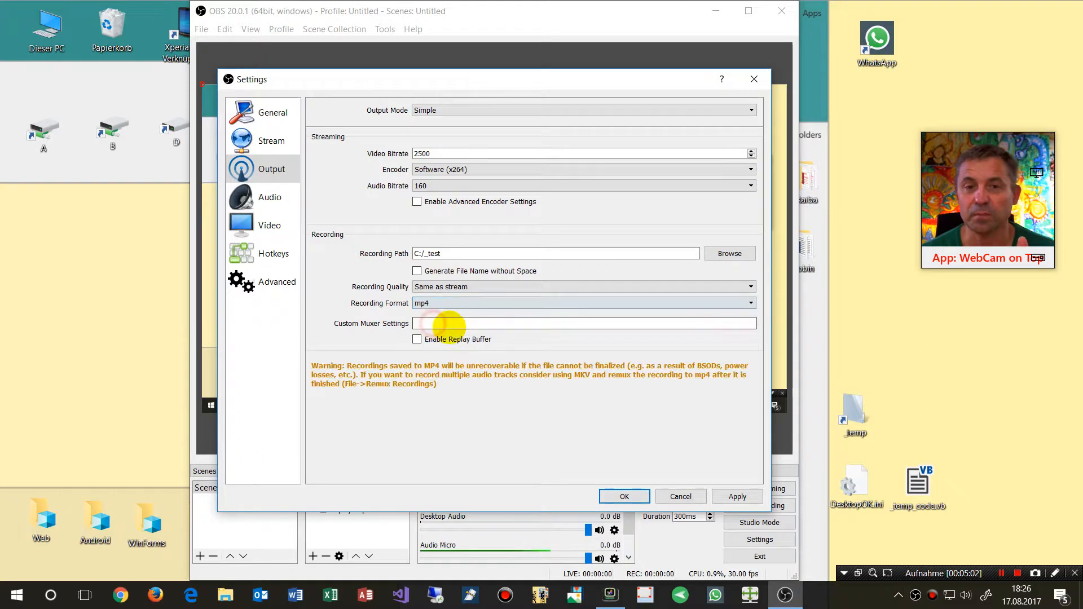
pyautogui.click(424, 303)
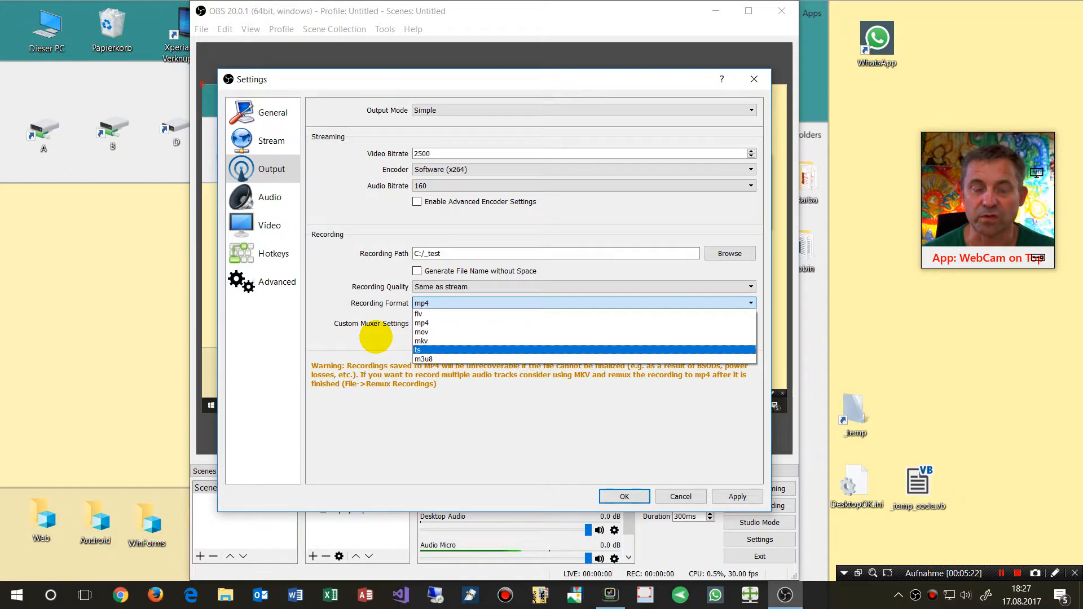
pyautogui.click(375, 337)
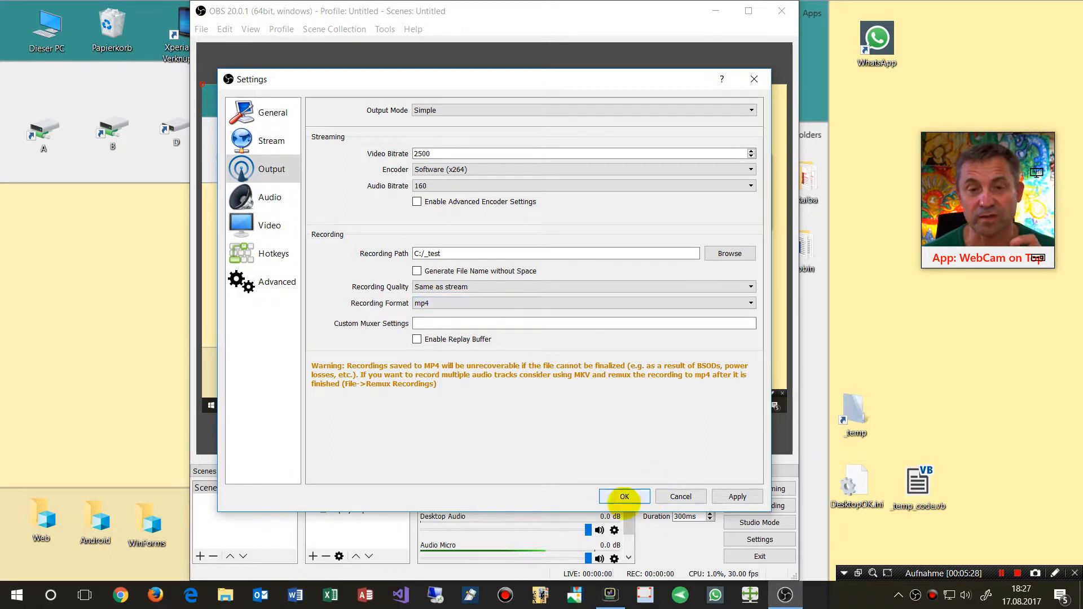
# Assign hotkey F7 to Start Recording and F8 to Stop Recording, and apply the settings
pyautogui.click(248, 255)
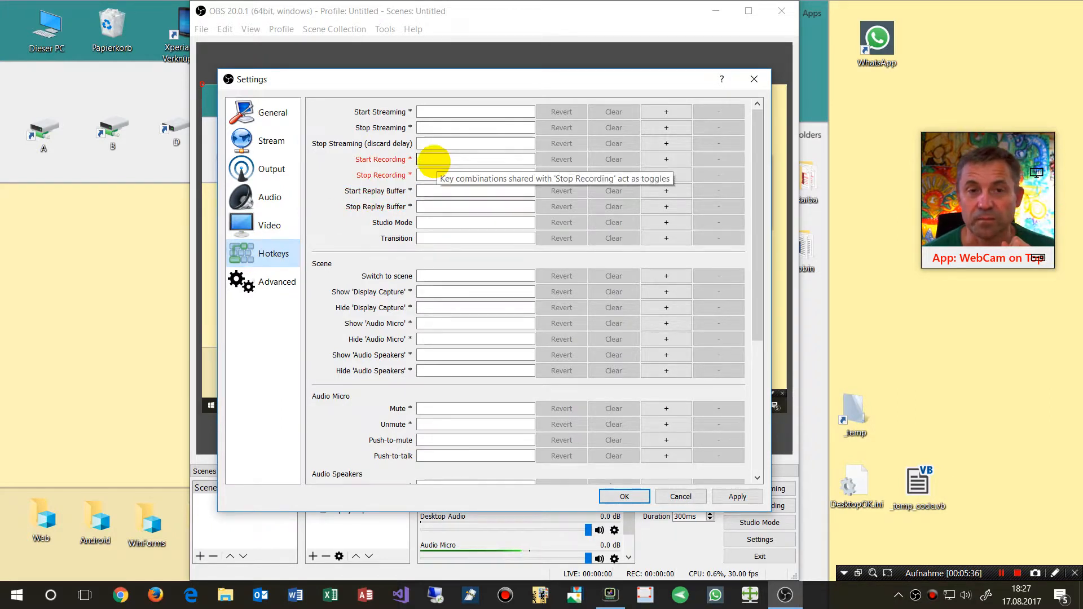
pyautogui.click(434, 159)
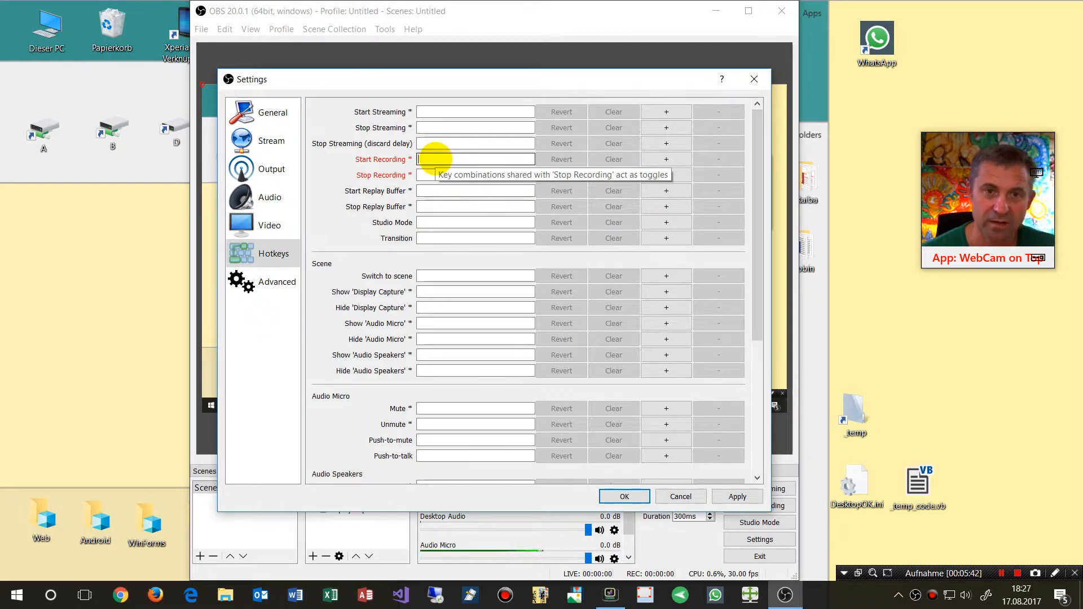
pyautogui.press('F7')
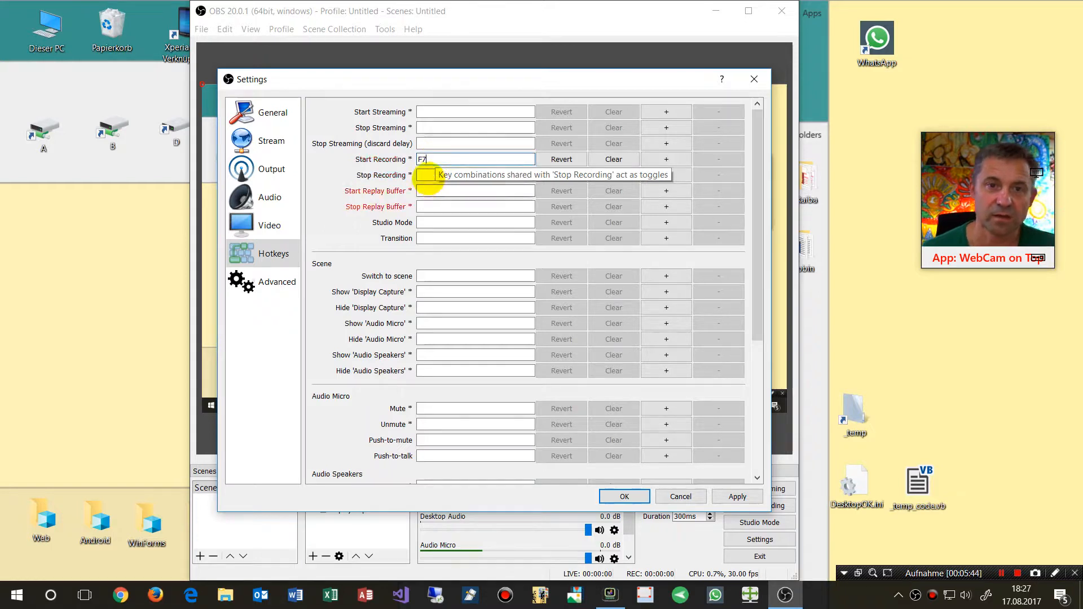
pyautogui.click(424, 175)
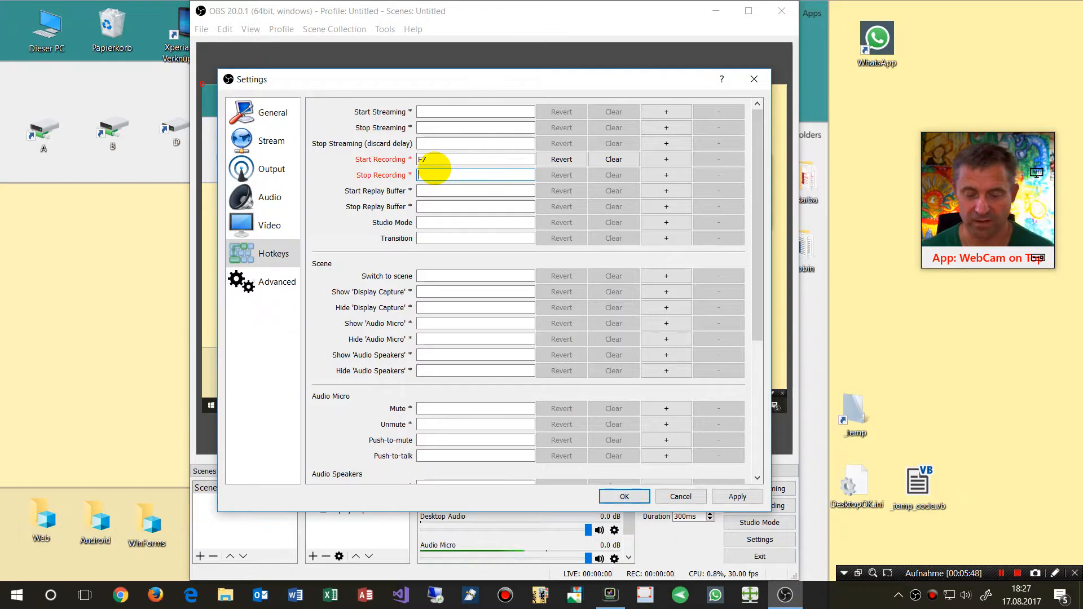
pyautogui.press('F8')
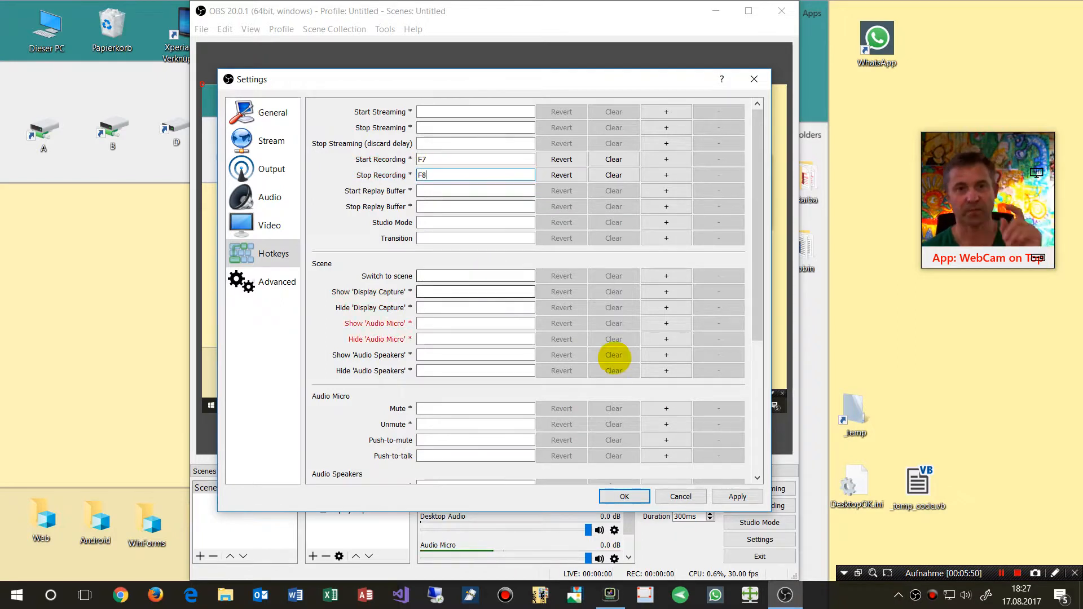
pyautogui.click(737, 496)
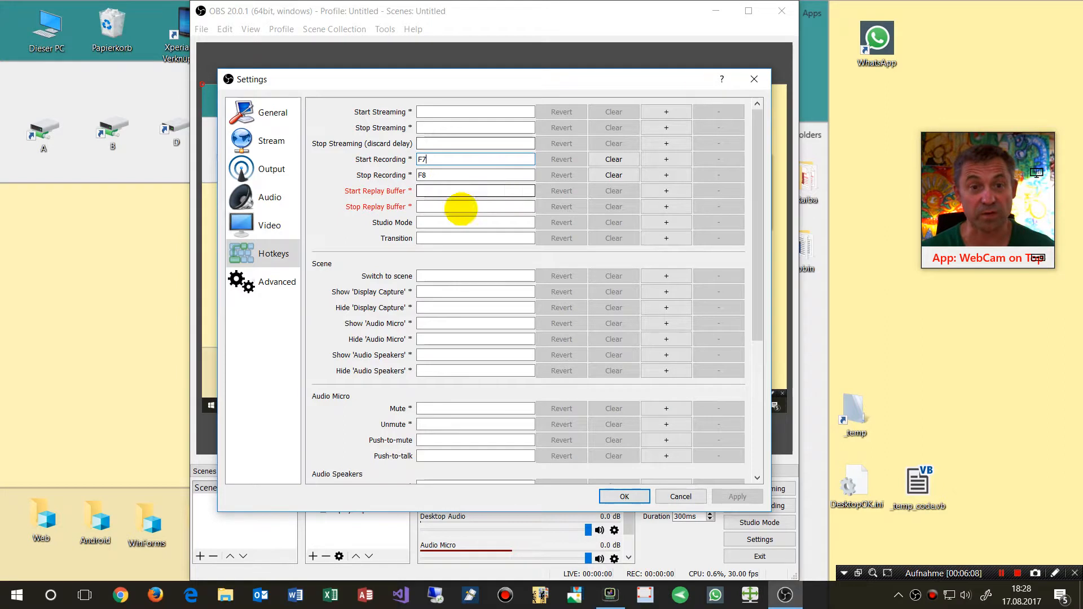
# Review the advanced and general settings pages
pyautogui.click(263, 285)
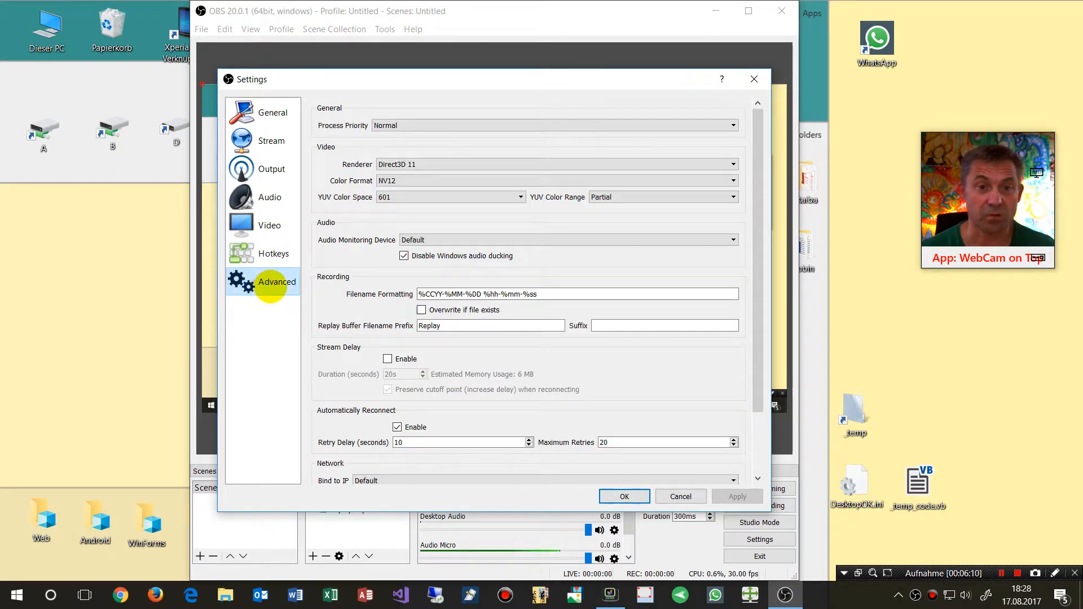
pyautogui.click(263, 113)
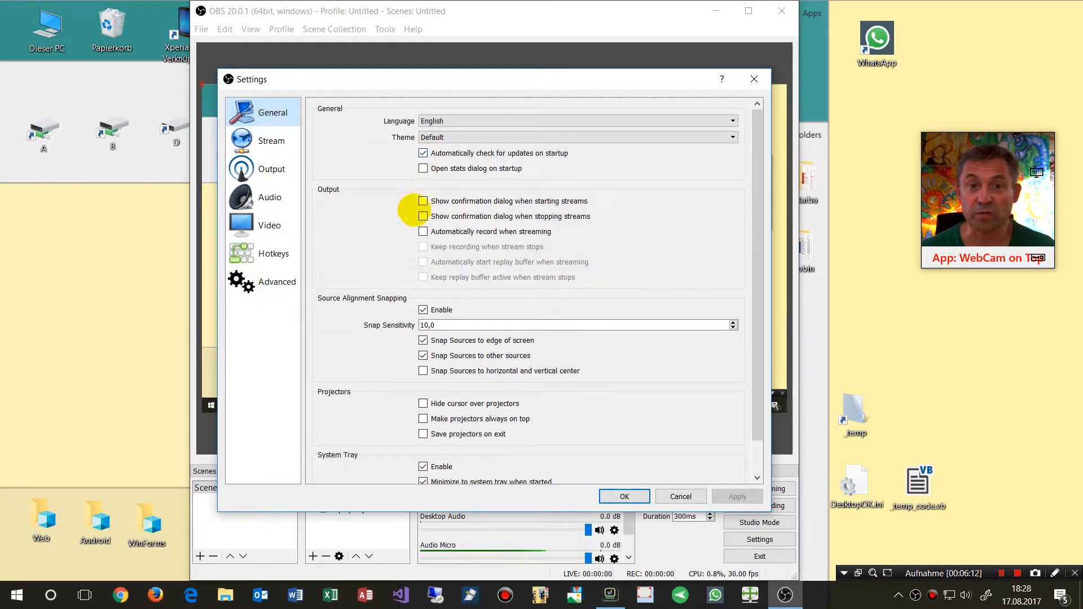
pyautogui.scroll(-1, 442, 314)
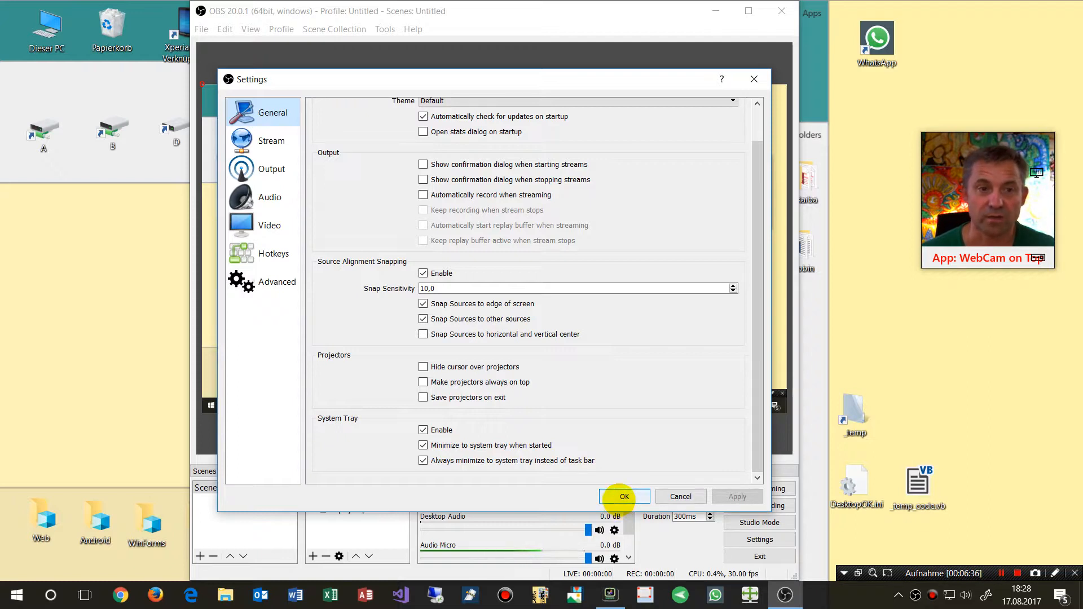
# Close the settings dialog and move the OBS window further left on the desktop
pyautogui.click(624, 496)
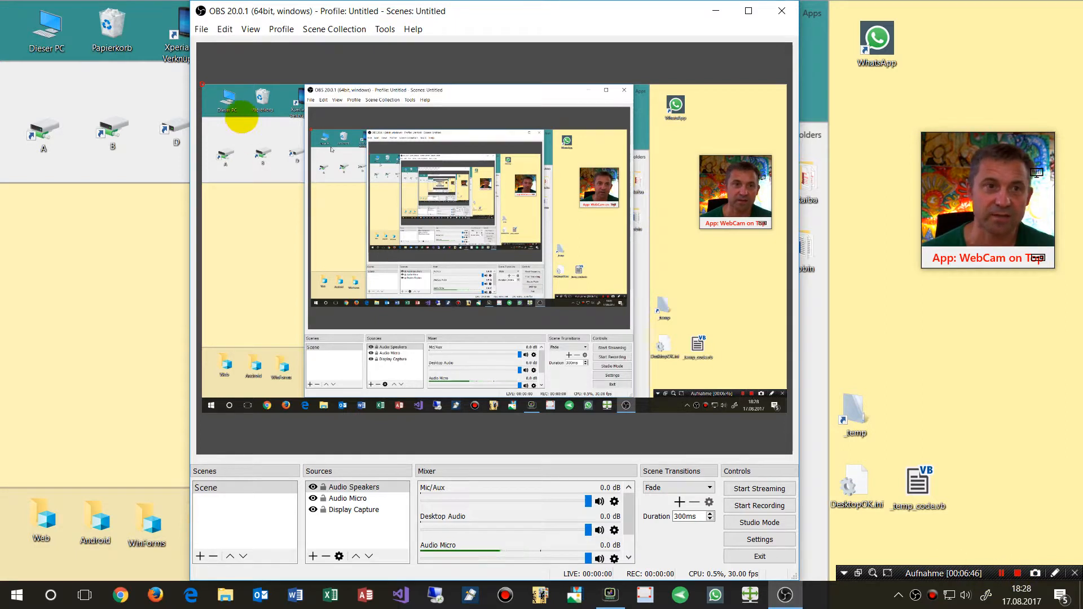
pyautogui.moveTo(231, 11); pyautogui.dragTo(186, 10)
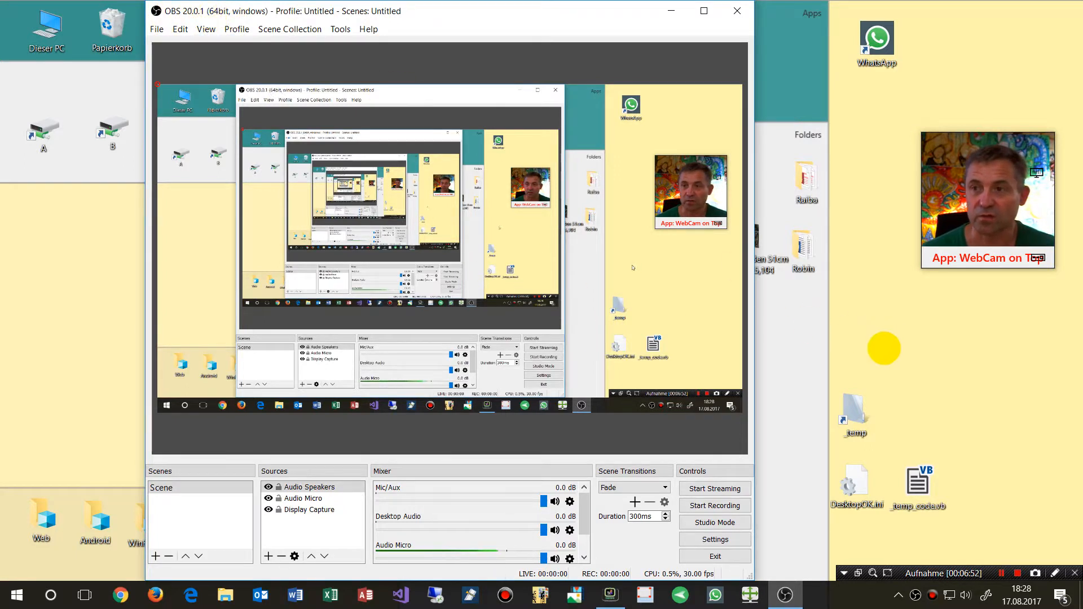
# Move the webcam overlay window left and start a recording in OBS
pyautogui.moveTo(1039, 140)
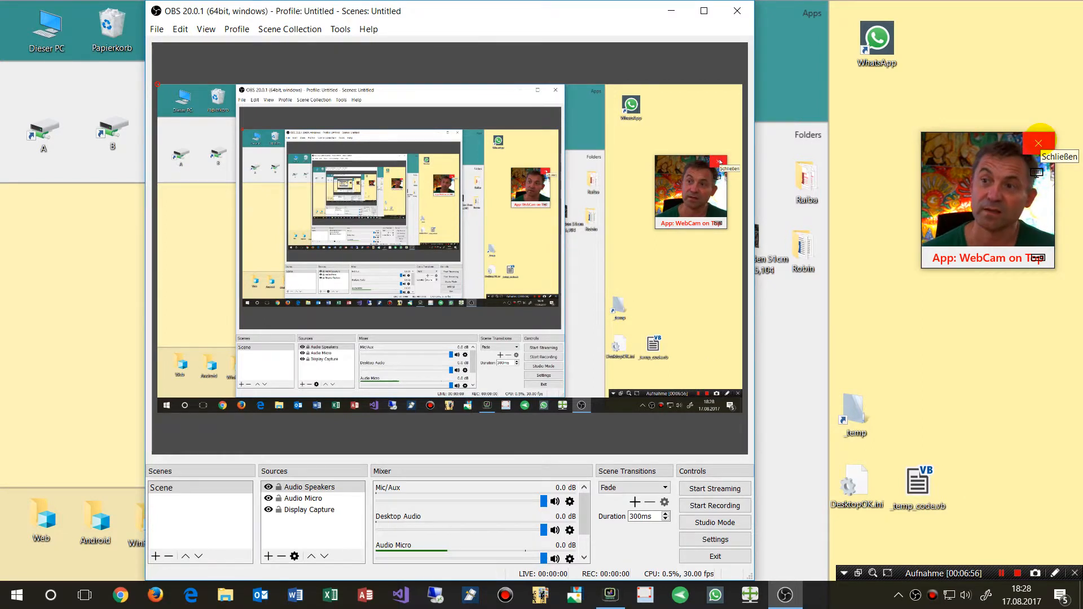
pyautogui.moveTo(1008, 143); pyautogui.dragTo(915, 136)
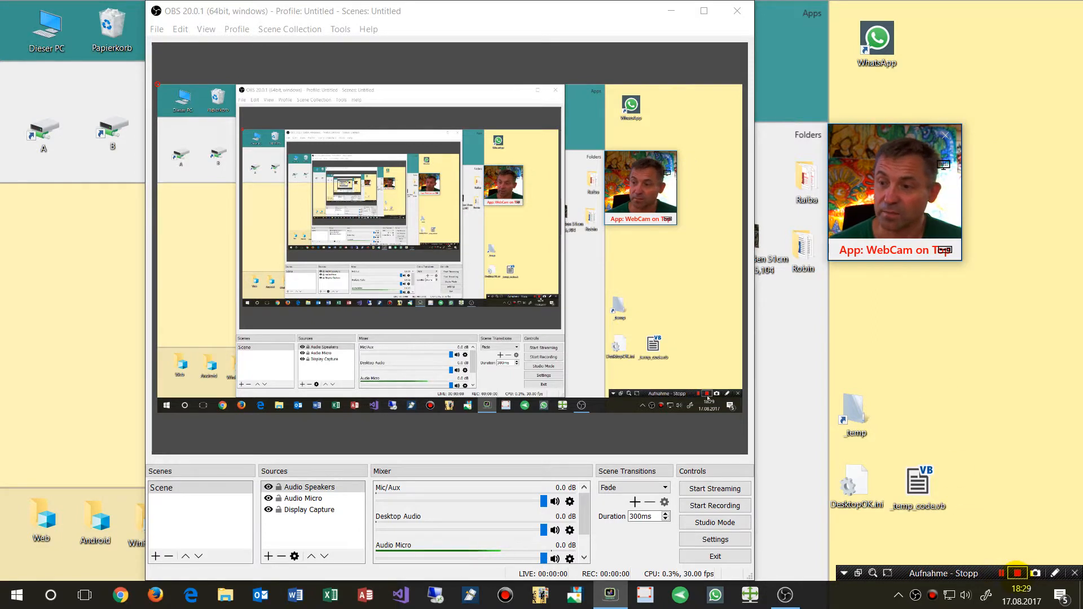
pyautogui.click(1017, 573)
pyautogui.click(722, 506)
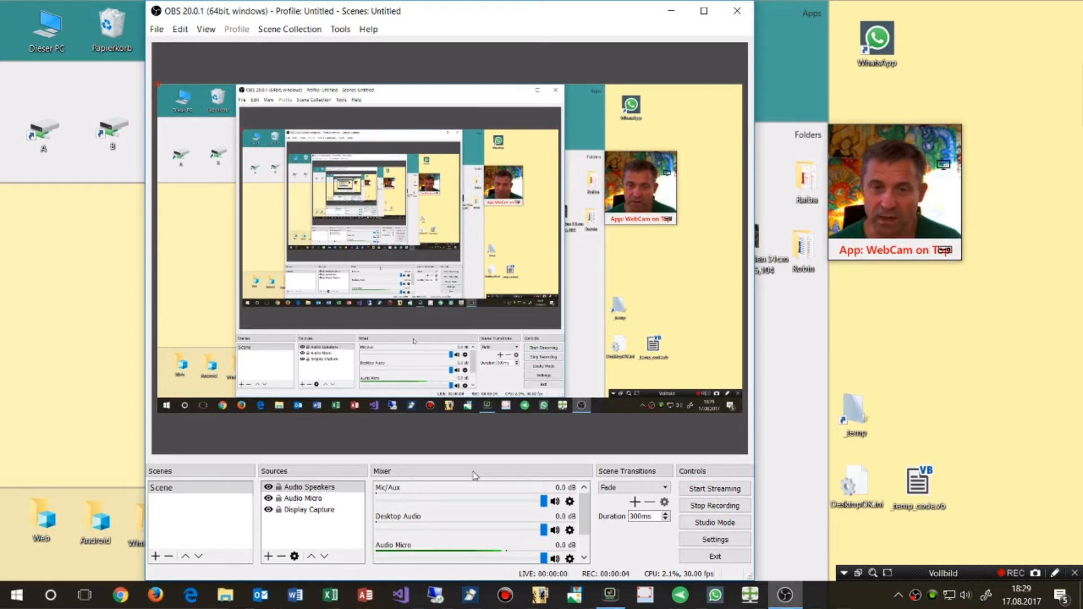
# Reposition the OBS window toward the upper left of the desktop
pyautogui.click(261, 30)
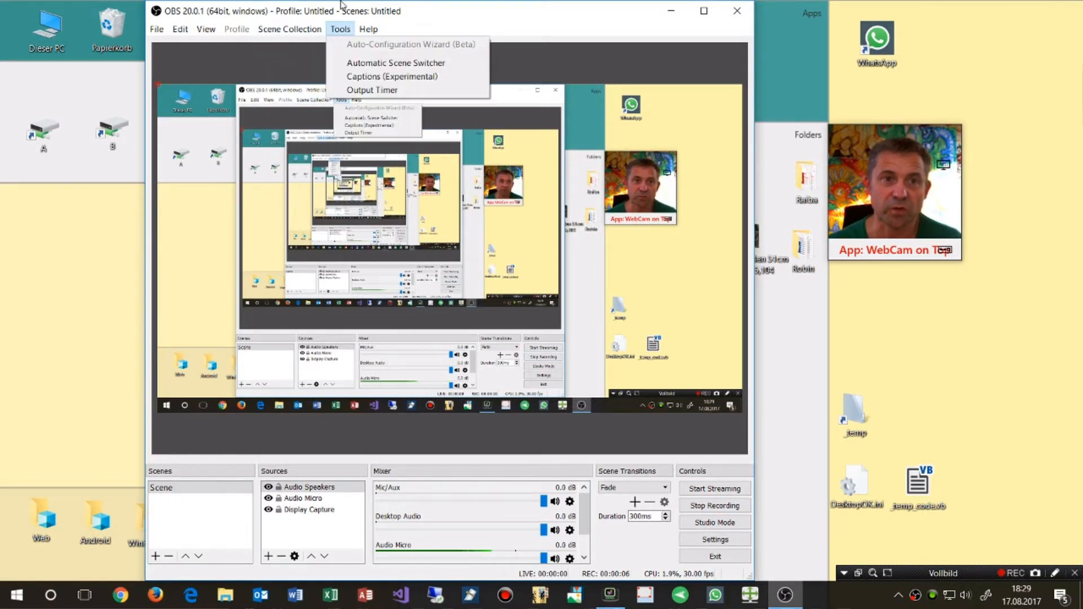
pyautogui.click(353, 12)
pyautogui.moveTo(378, 20); pyautogui.dragTo(343, 39)
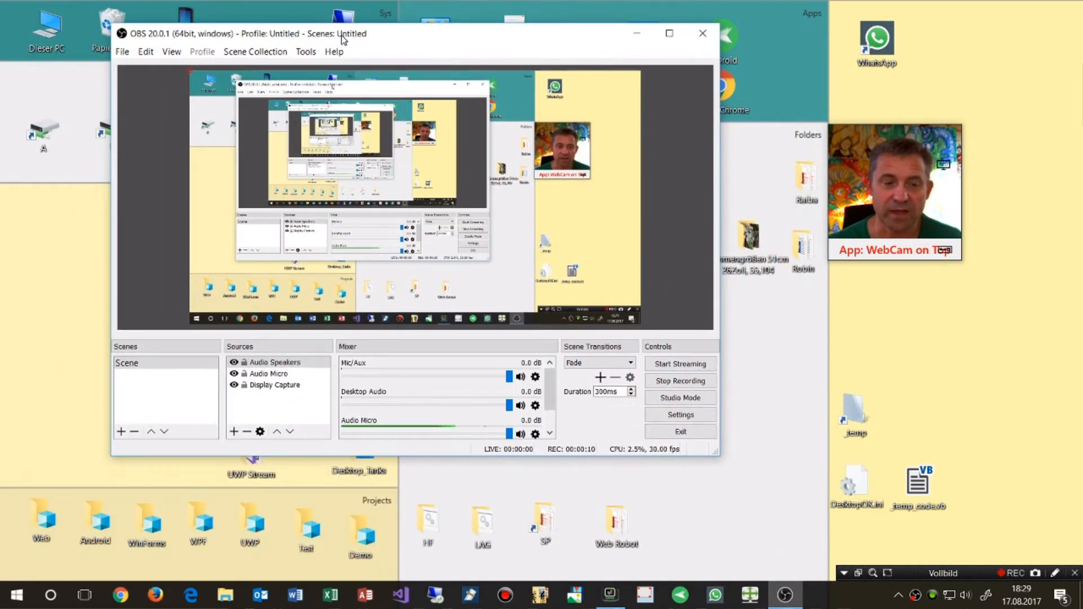
pyautogui.moveTo(153, 41); pyautogui.dragTo(283, 65)
# Browse the C:\_test folder to inspect the existing recordings, then minimize the folder window
pyautogui.doubleClick(40, 37)
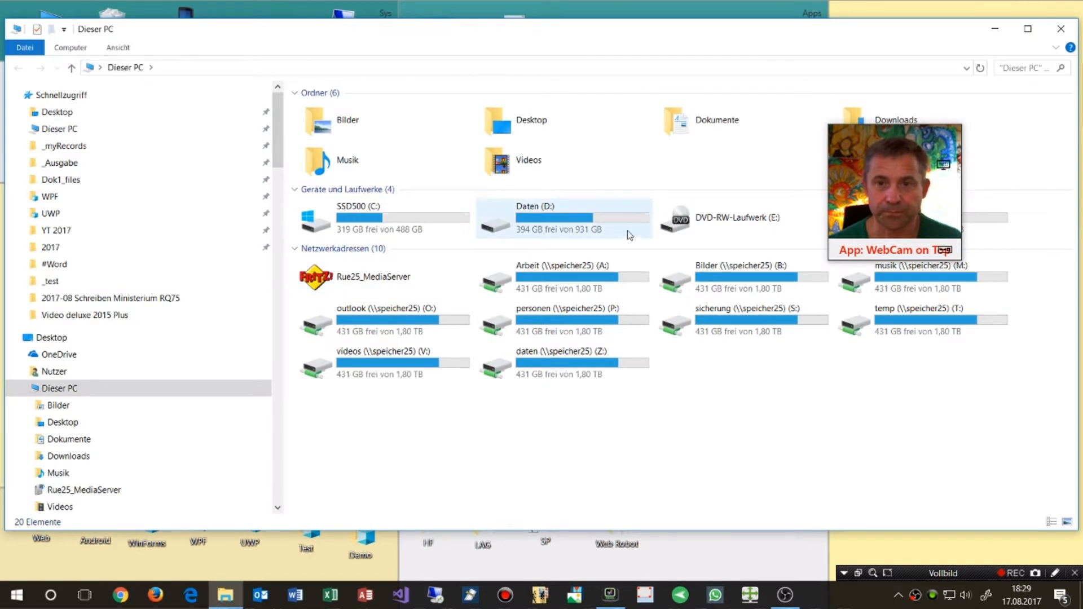
pyautogui.doubleClick(401, 215)
pyautogui.doubleClick(323, 157)
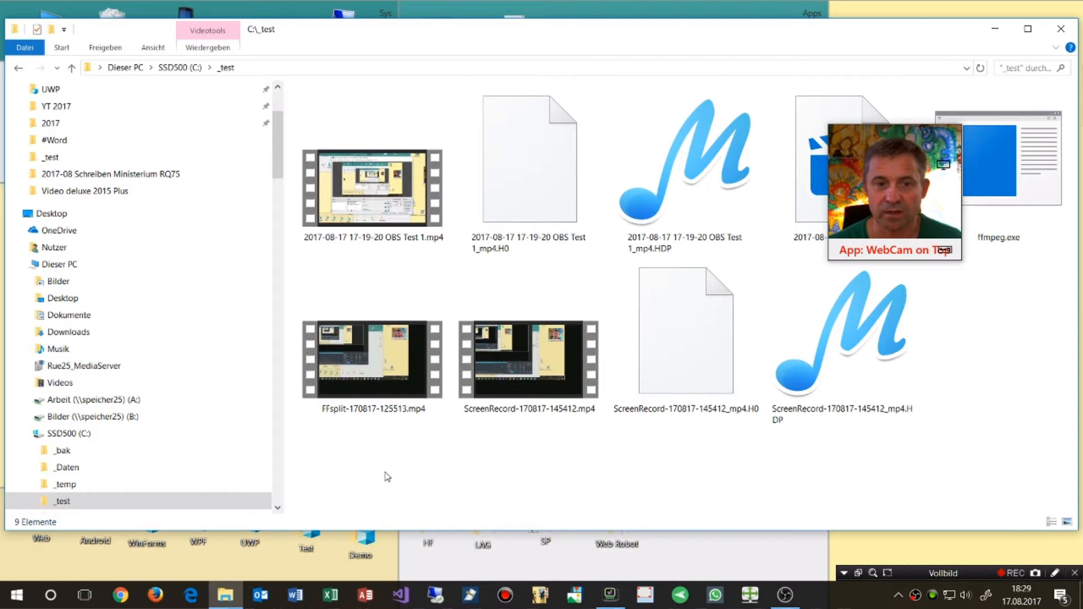
pyautogui.click(540, 392)
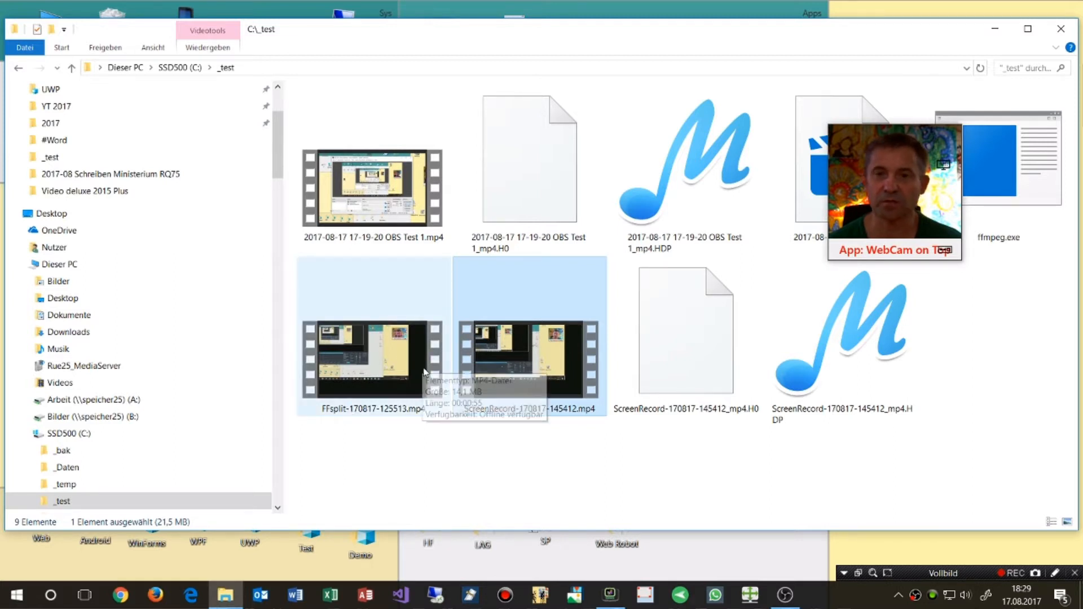
pyautogui.moveTo(673, 341)
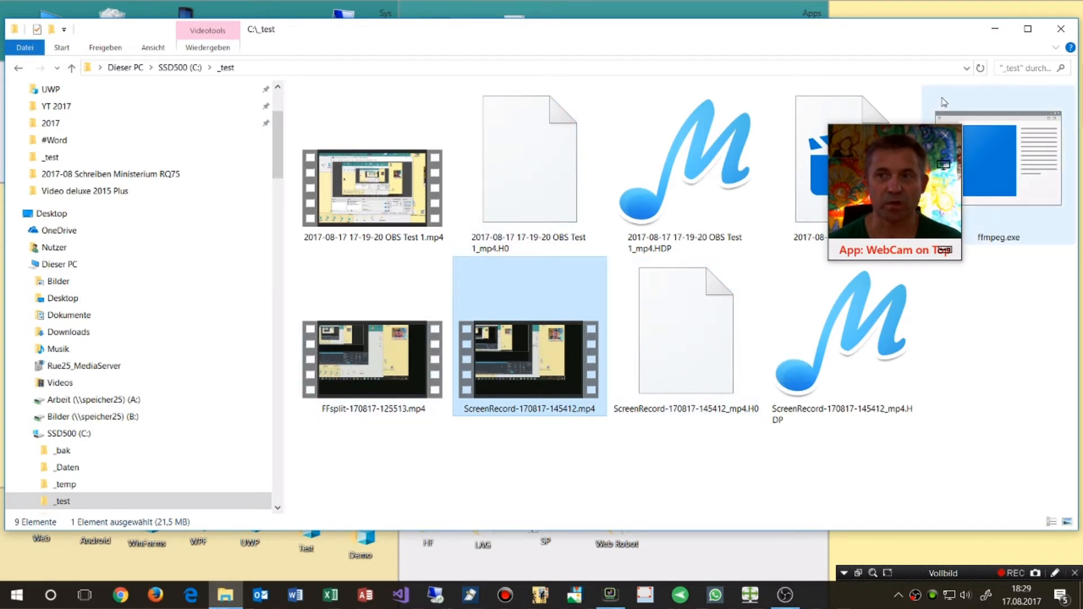
pyautogui.click(1004, 39)
# Open the YouTube channel bookmark in Chrome, play the Big Surfboard Packaging video, and close its tab
pyautogui.moveTo(698, 81); pyautogui.dragTo(552, 53)
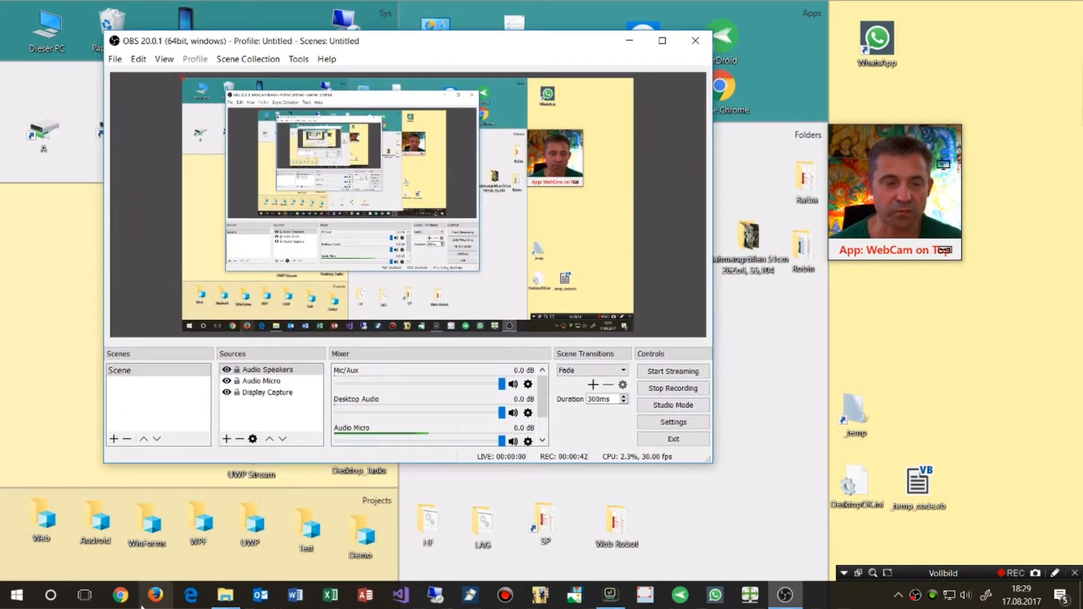
pyautogui.click(120, 595)
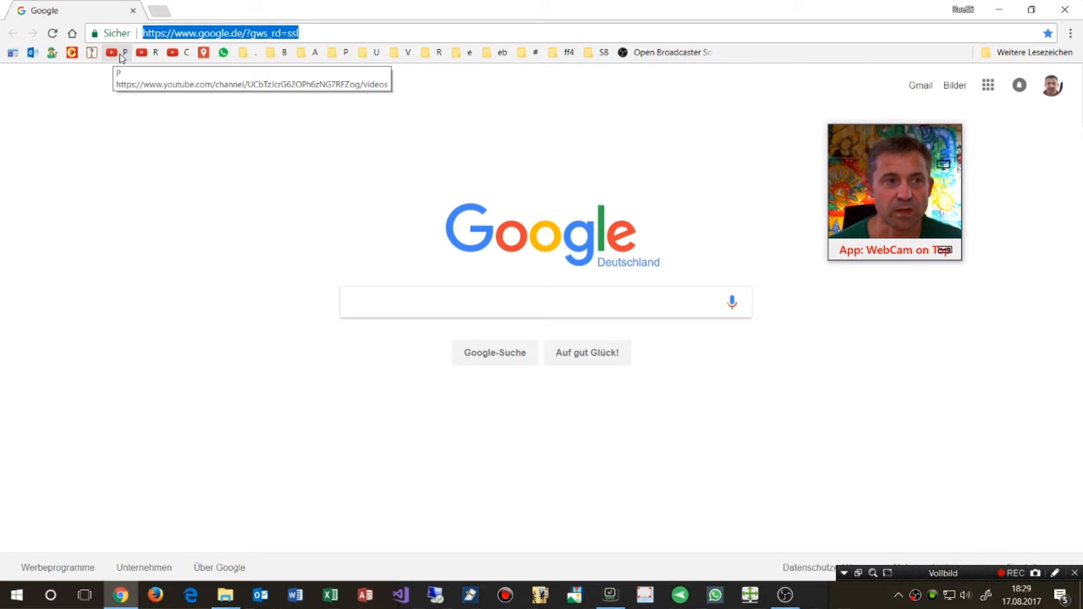
pyautogui.click(120, 53)
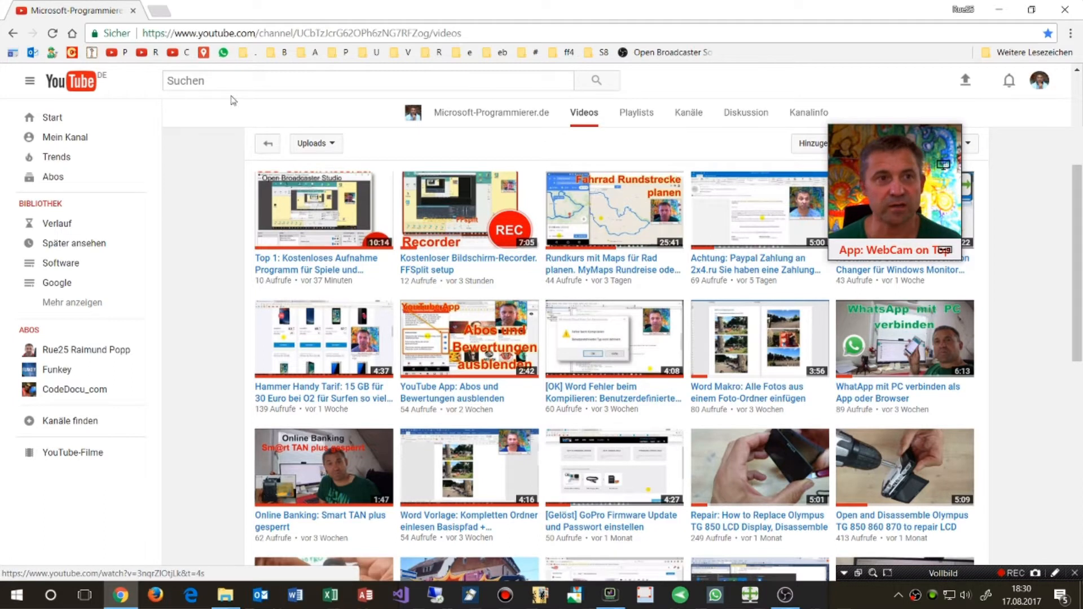
pyautogui.click(147, 55)
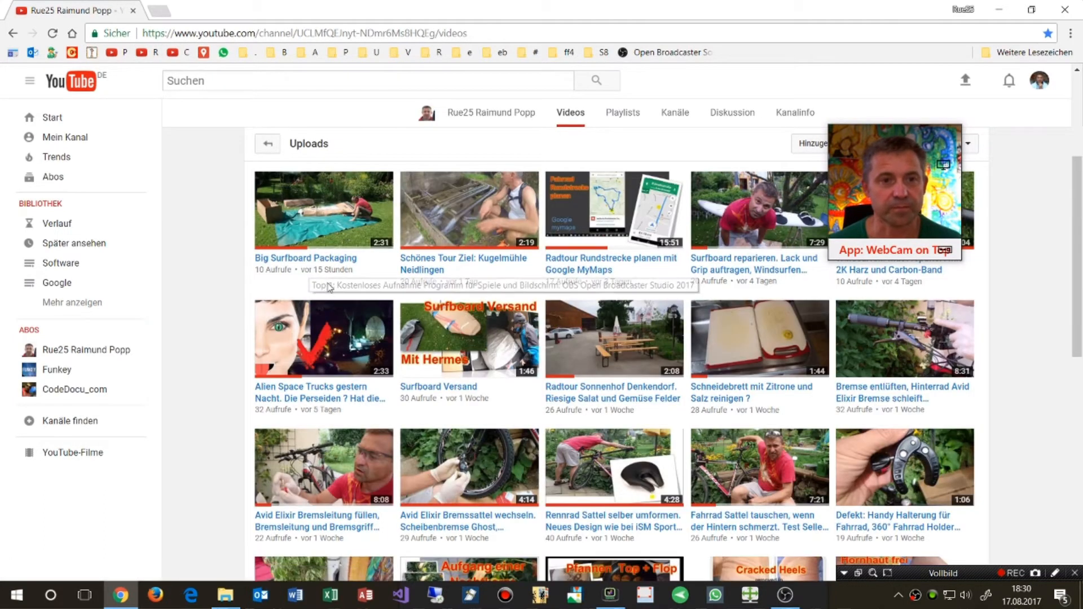
pyautogui.click(315, 258)
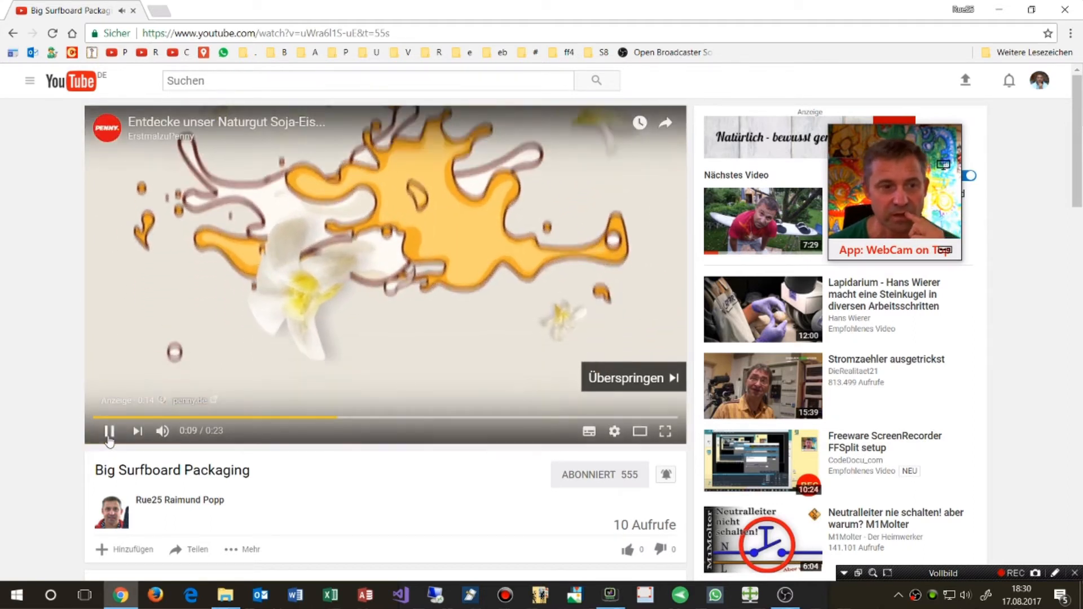
pyautogui.click(134, 11)
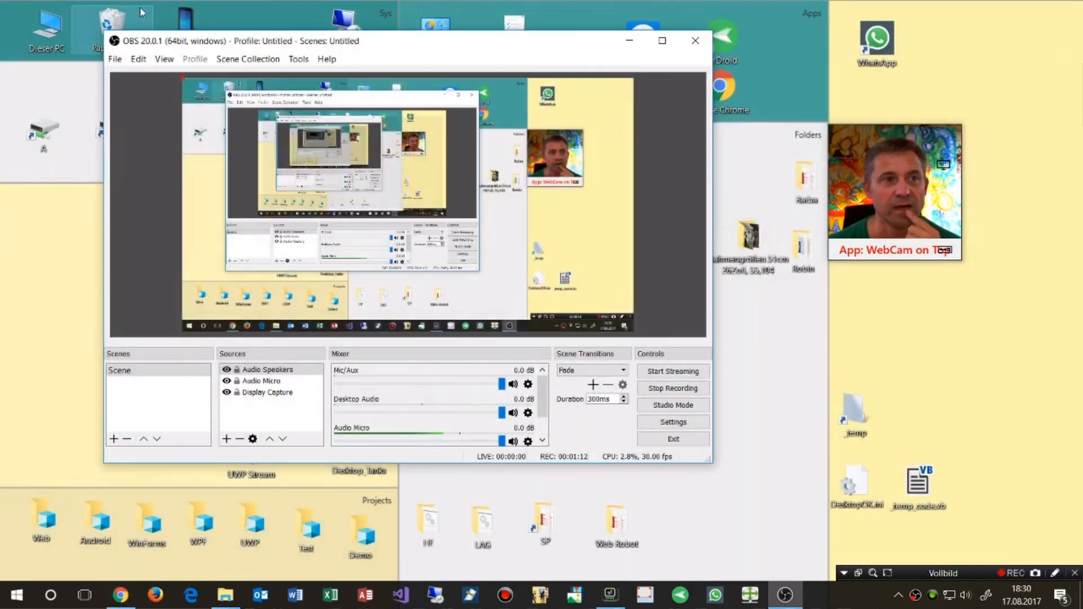
# Stop the OBS recording and close the OBS window
pyautogui.click(680, 389)
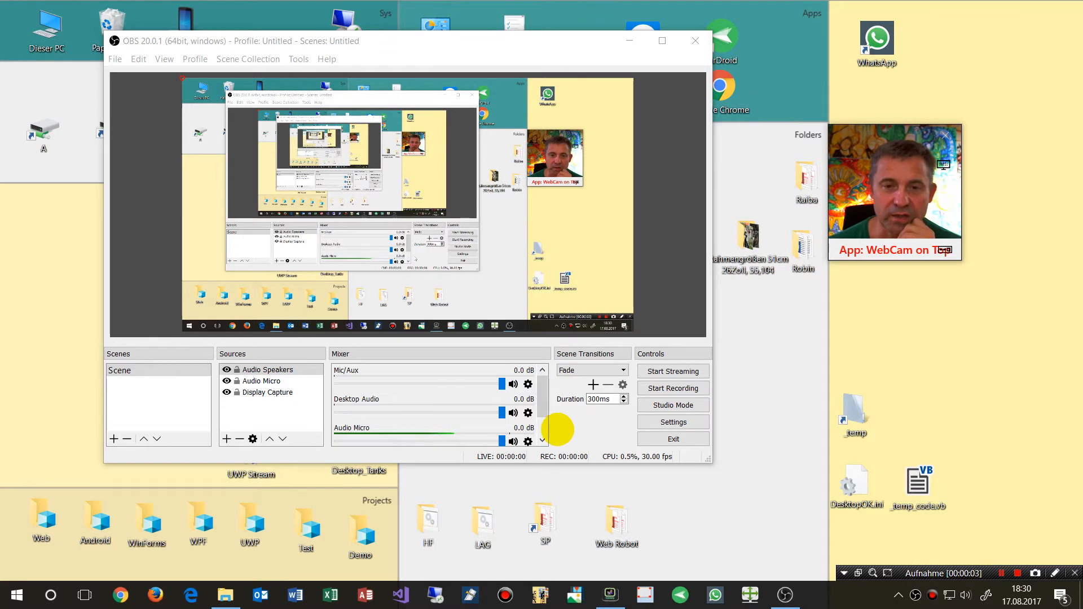
pyautogui.click(694, 41)
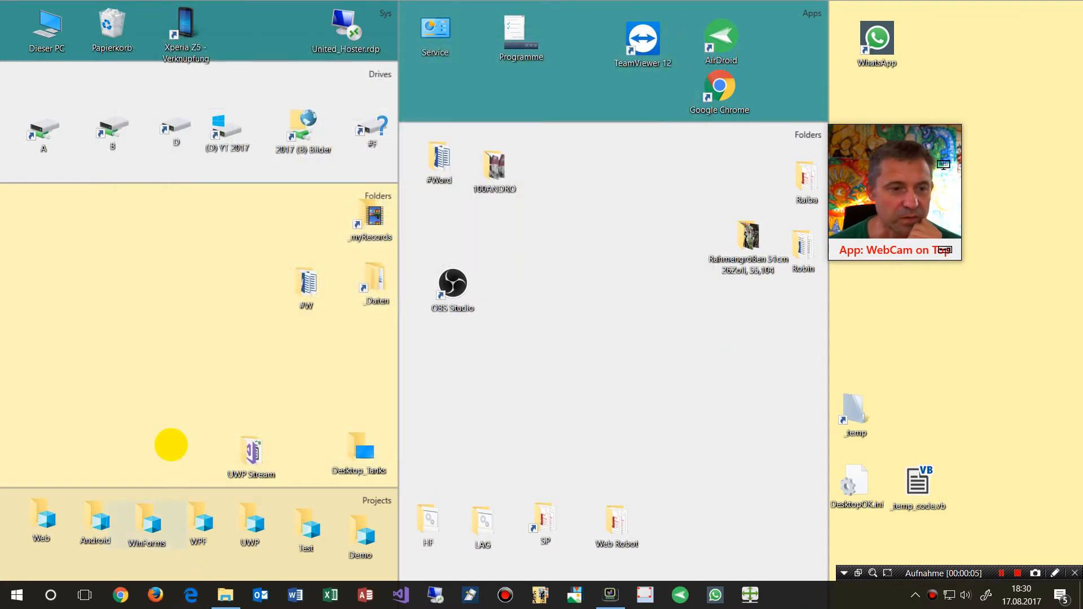
pyautogui.click(40, 36)
pyautogui.doubleClick(39, 36)
pyautogui.doubleClick(422, 203)
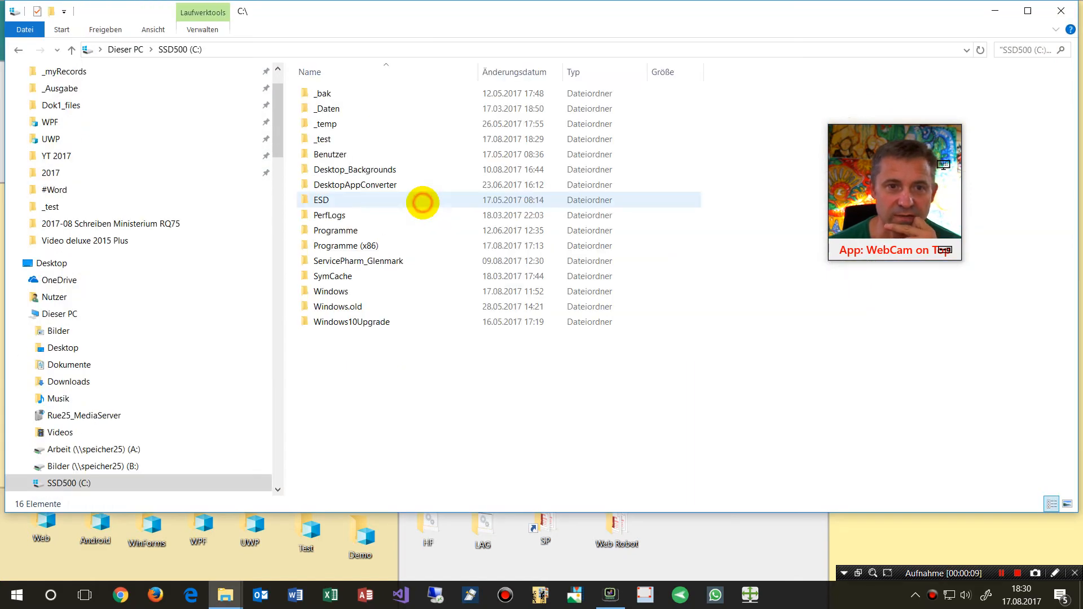
pyautogui.doubleClick(322, 139)
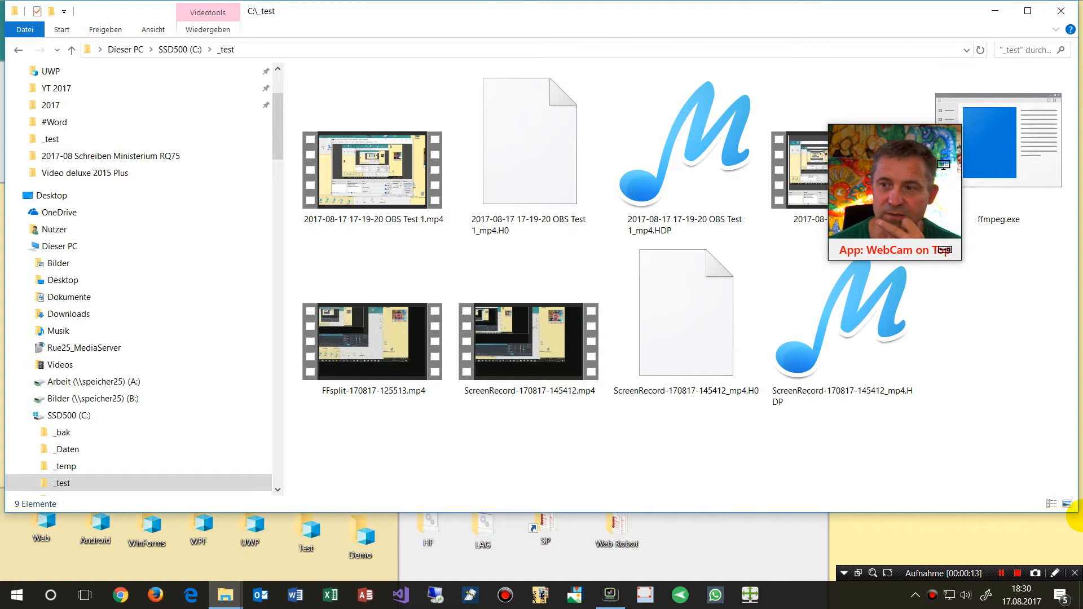
pyautogui.moveTo(1073, 513); pyautogui.dragTo(832, 549)
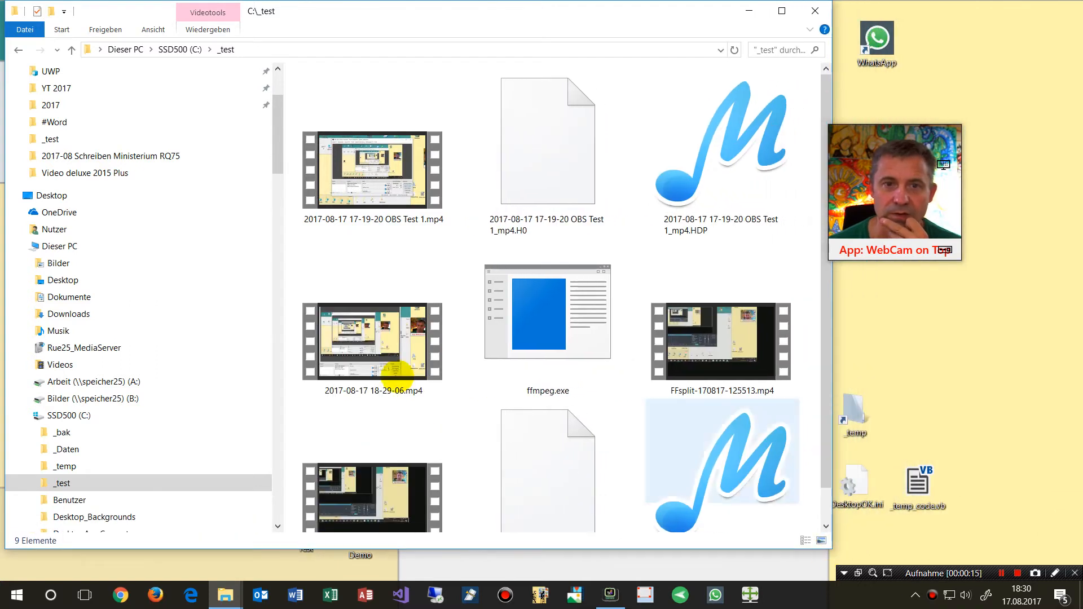
pyautogui.scroll(-1, 329, 338)
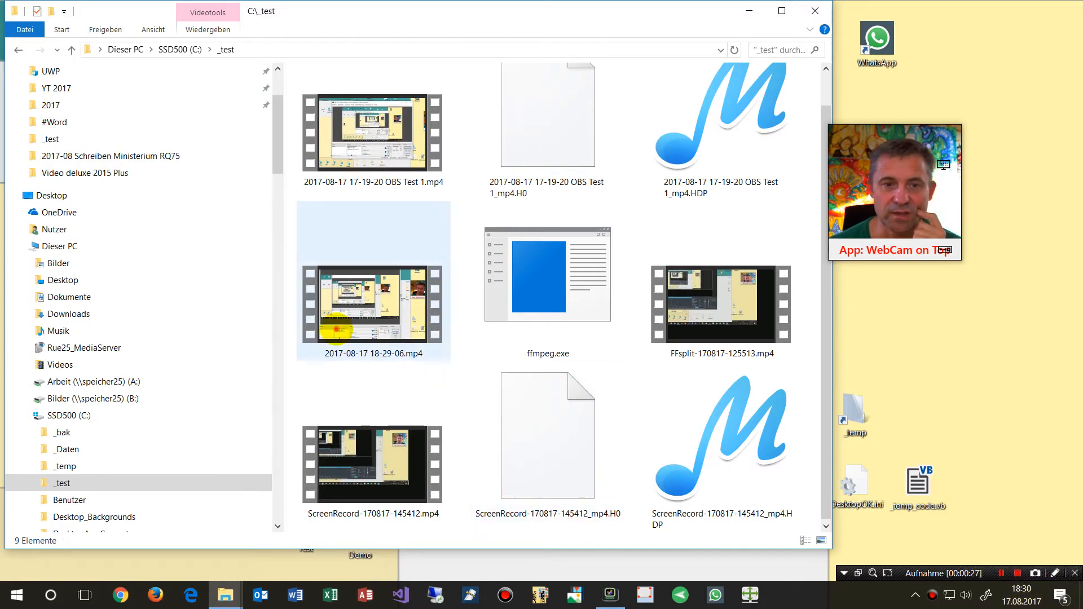
pyautogui.click(401, 309)
pyautogui.doubleClick(401, 309)
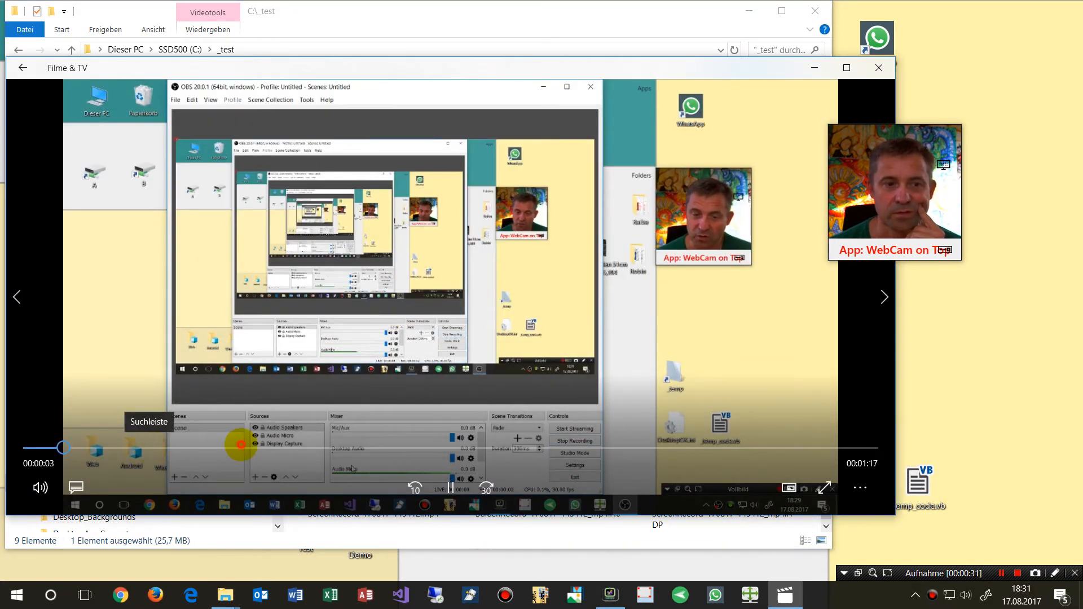
# Skip through the recording's playback to check it, pause it and close the player
pyautogui.click(239, 448)
pyautogui.click(323, 448)
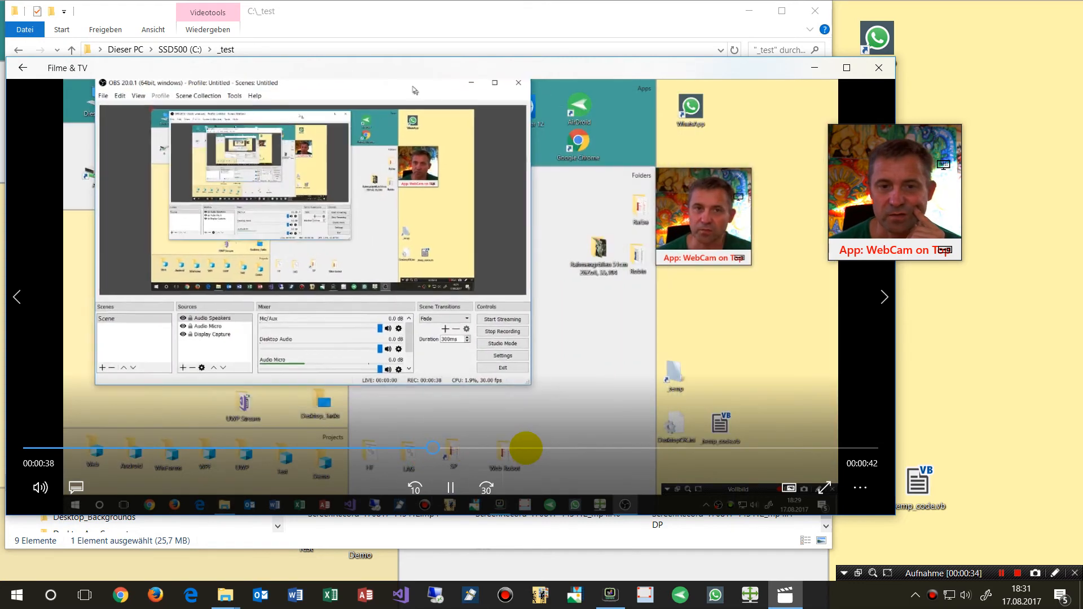
pyautogui.click(525, 448)
pyautogui.click(671, 448)
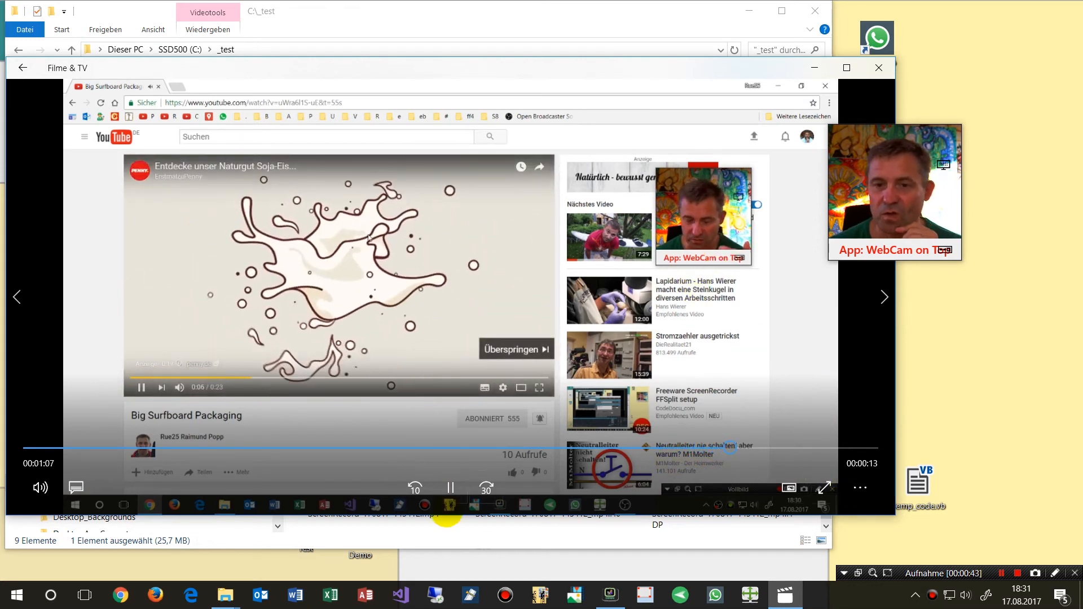
pyautogui.click(450, 488)
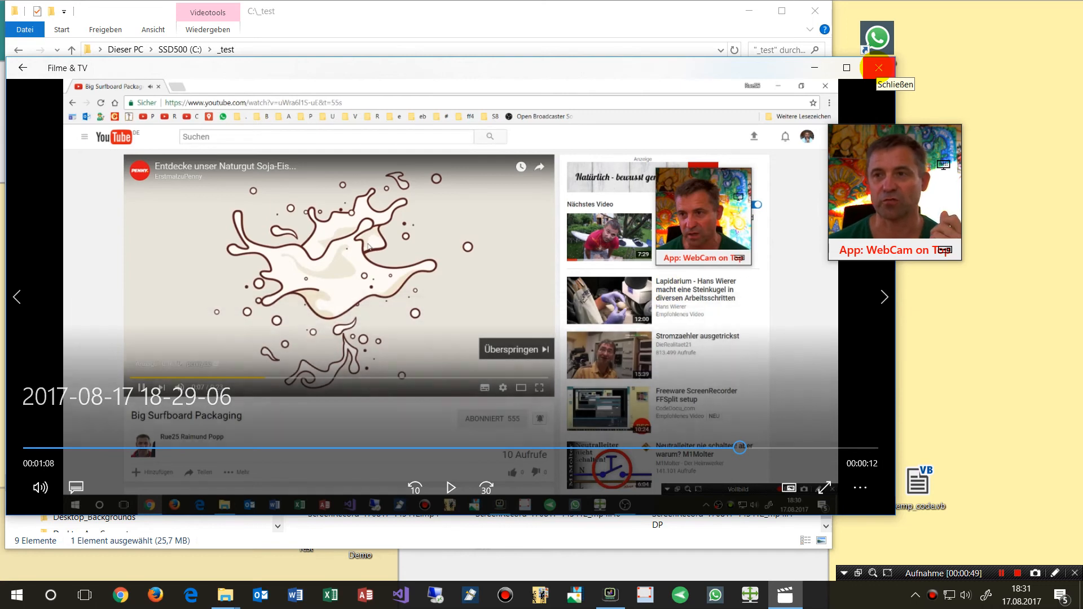
pyautogui.click(878, 68)
# Close the folder window, then move the webcam overlay window toward the desktop's centre and enlarge it
pyautogui.click(816, 11)
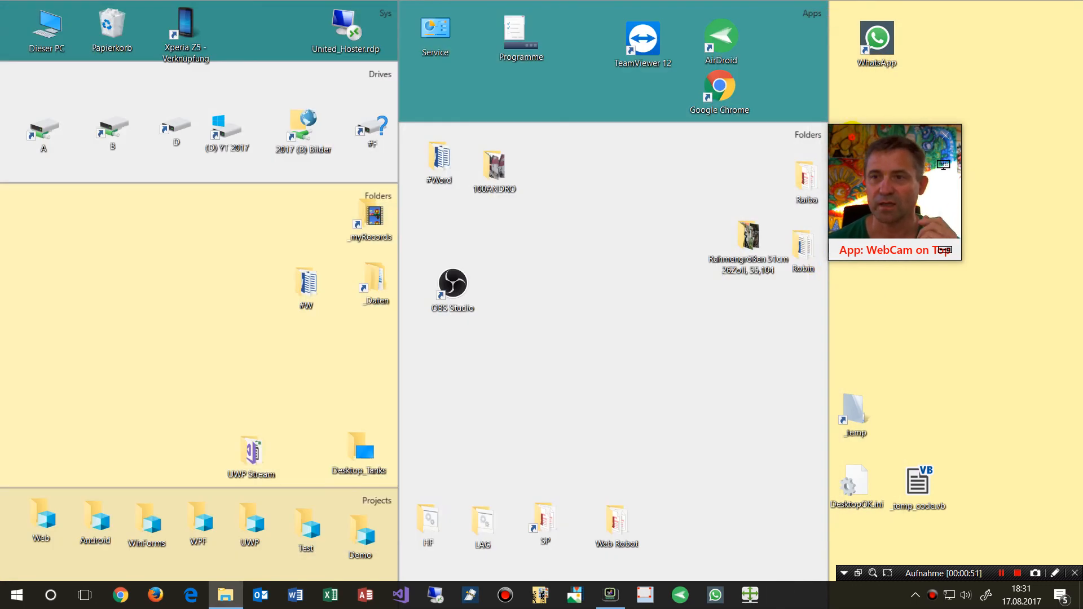
pyautogui.moveTo(852, 138); pyautogui.dragTo(556, 129)
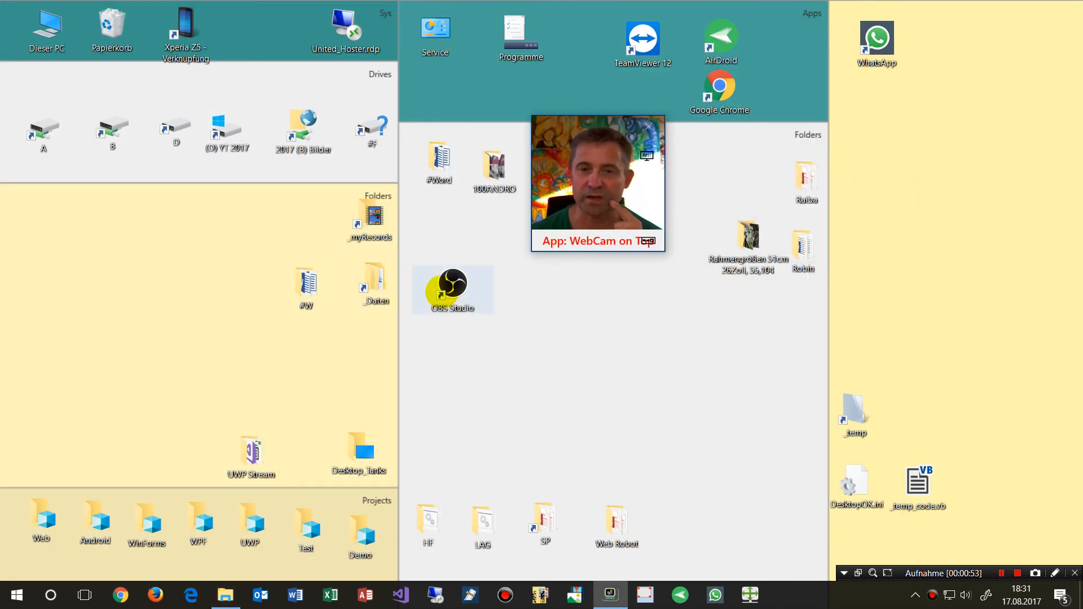
pyautogui.moveTo(532, 254); pyautogui.dragTo(479, 325)
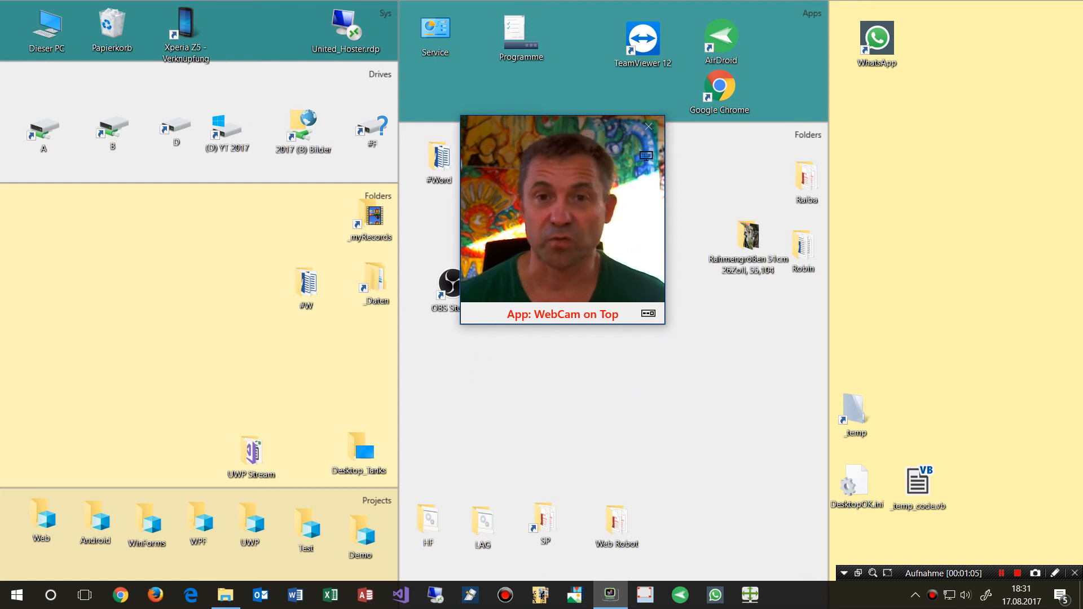
pyautogui.moveTo(477, 122); pyautogui.dragTo(417, 141)
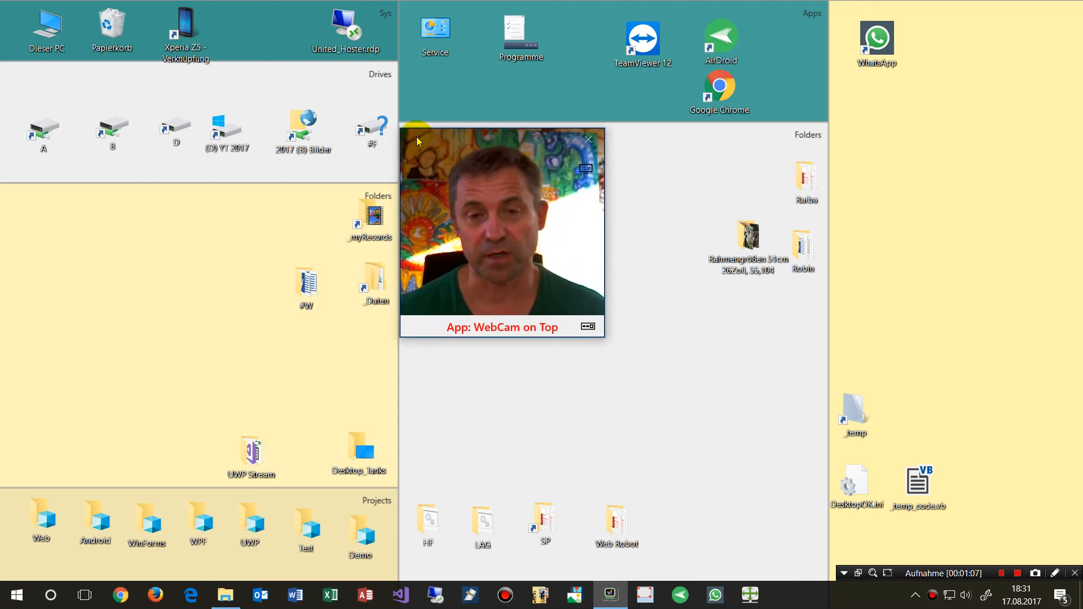